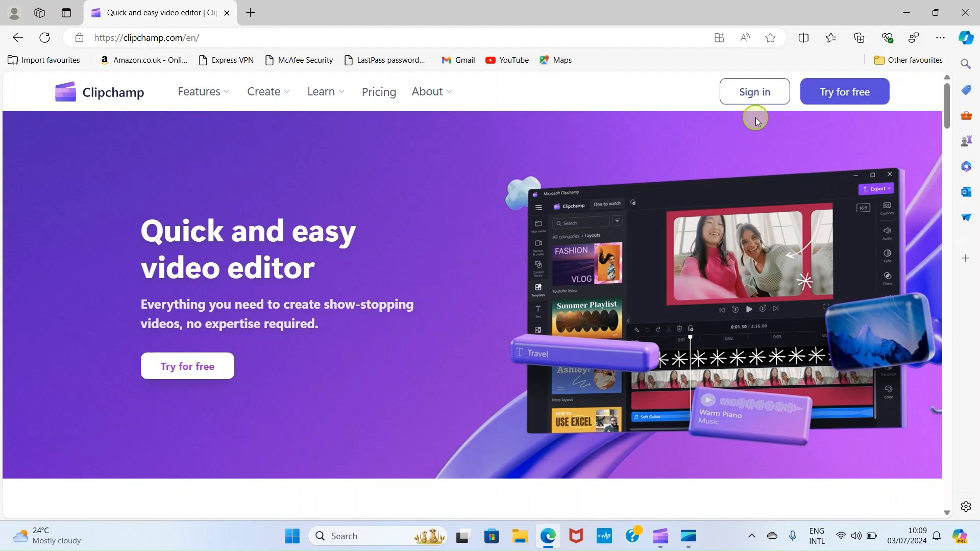
Step: Sign in to Clipchamp and create a new video from scratch titled BORDERSAMPLE
click(755, 92)
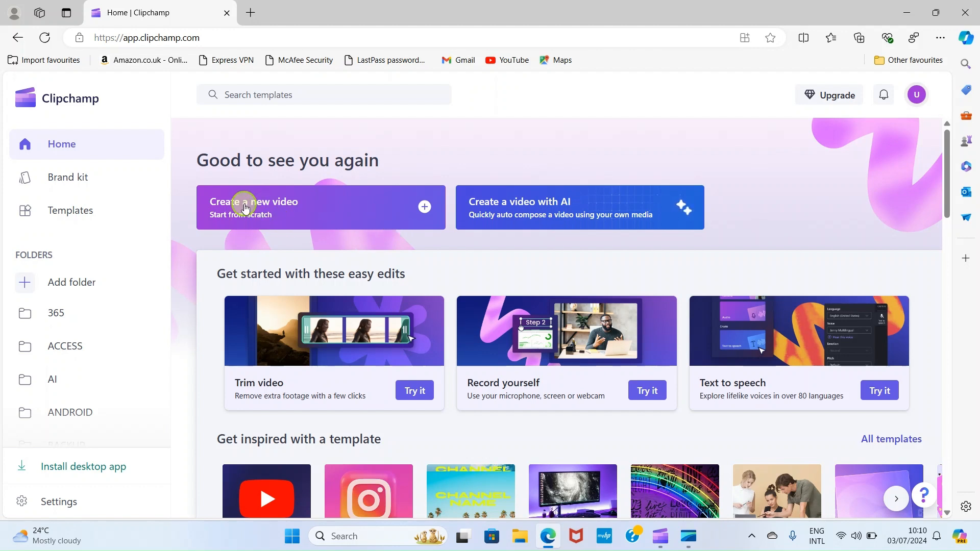
click(280, 207)
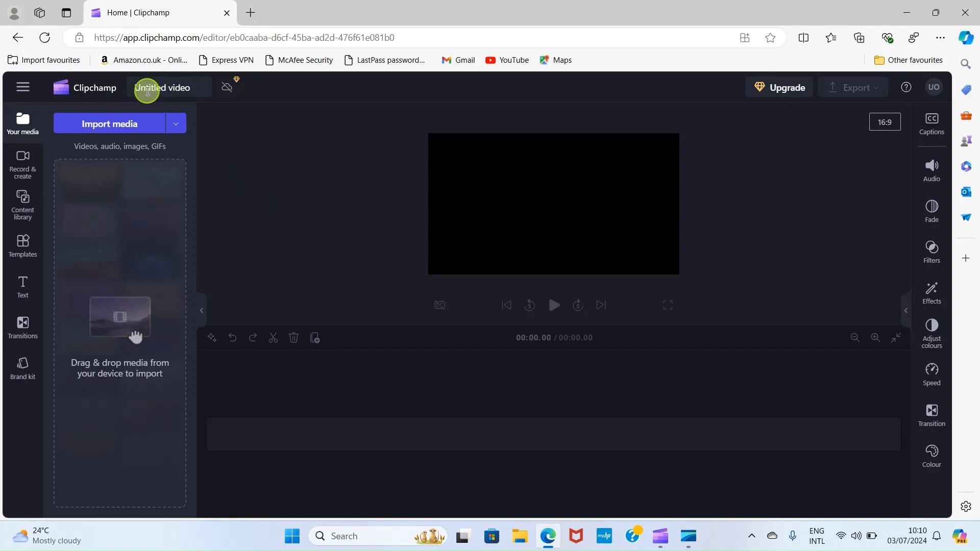
click(182, 92)
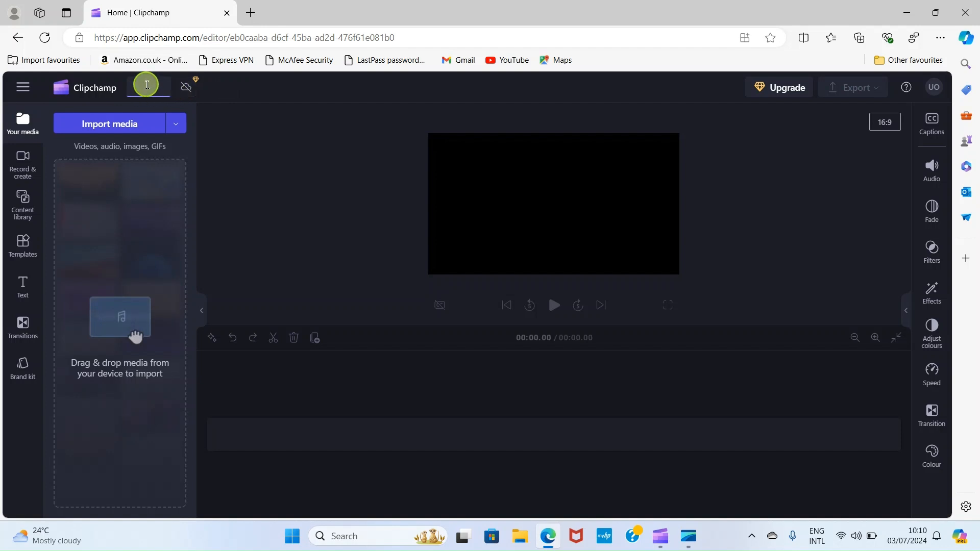
text(ORDERSAMPLE)
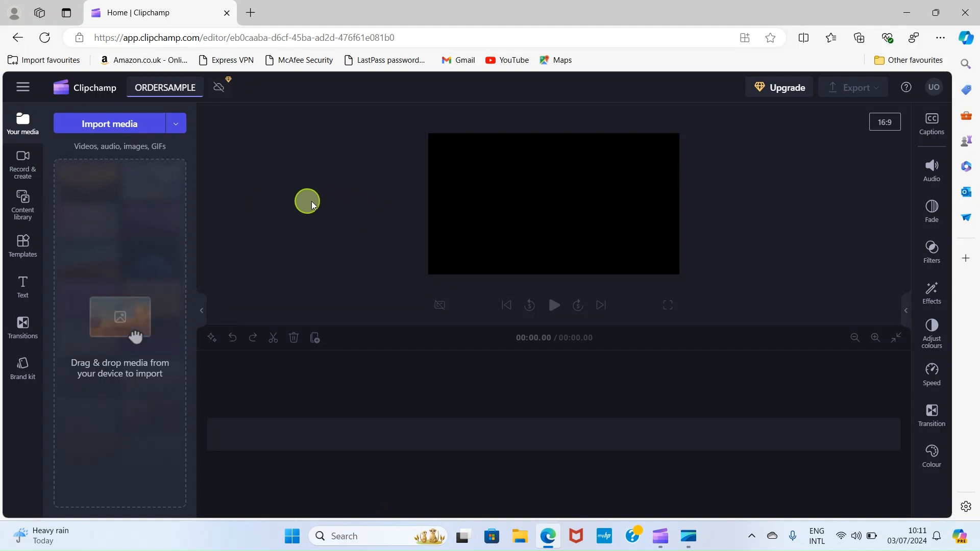
Step: Import the SAMPLEFILESTYPE video from Downloads and place it at the start of the timeline
click(110, 125)
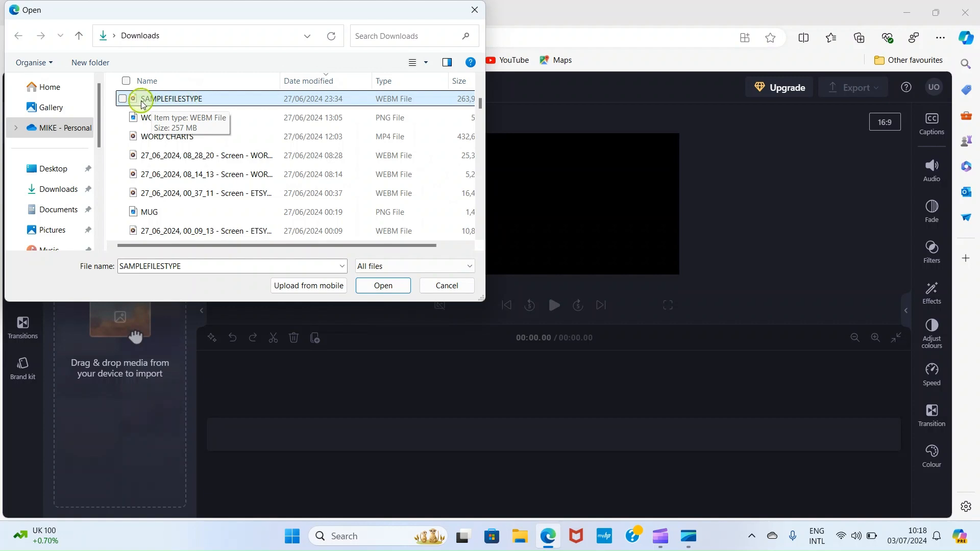
click(123, 102)
click(385, 287)
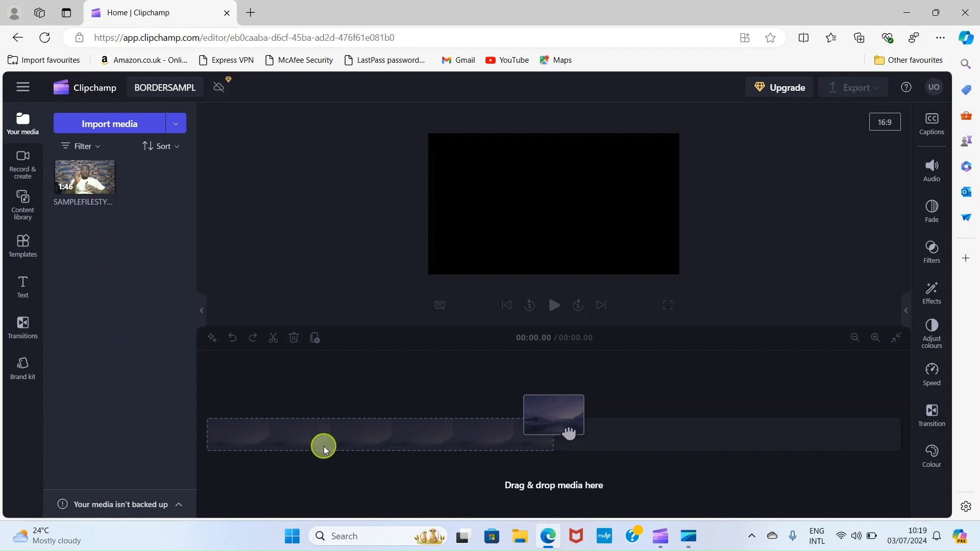
mouse_move(74, 179)
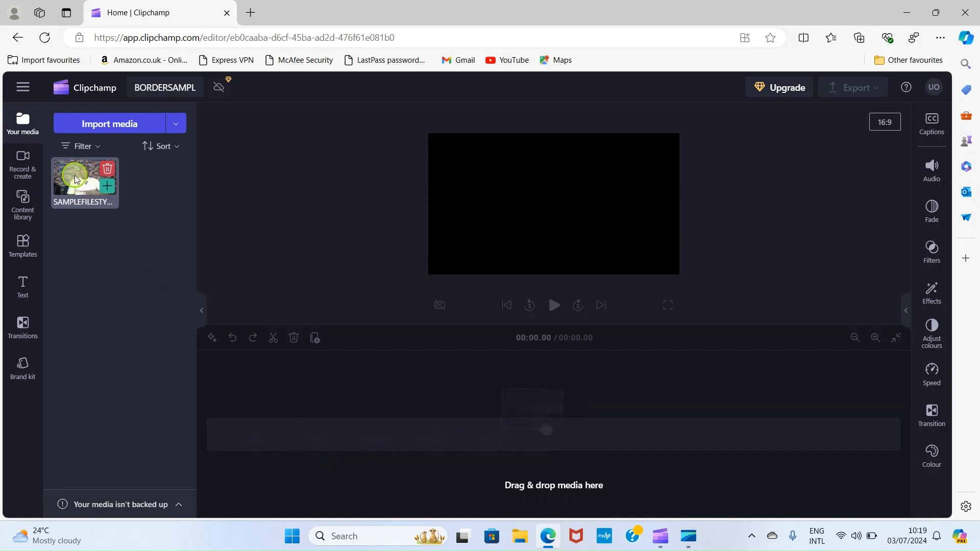
drag(74, 178, 245, 406)
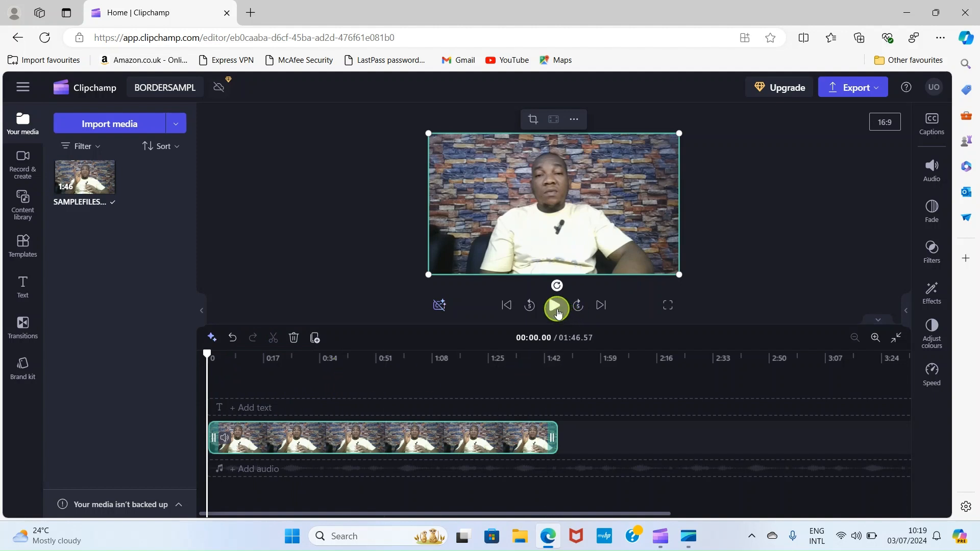
Step: Preview the start of the imported clip and leave the clip deselected on the timeline
click(555, 305)
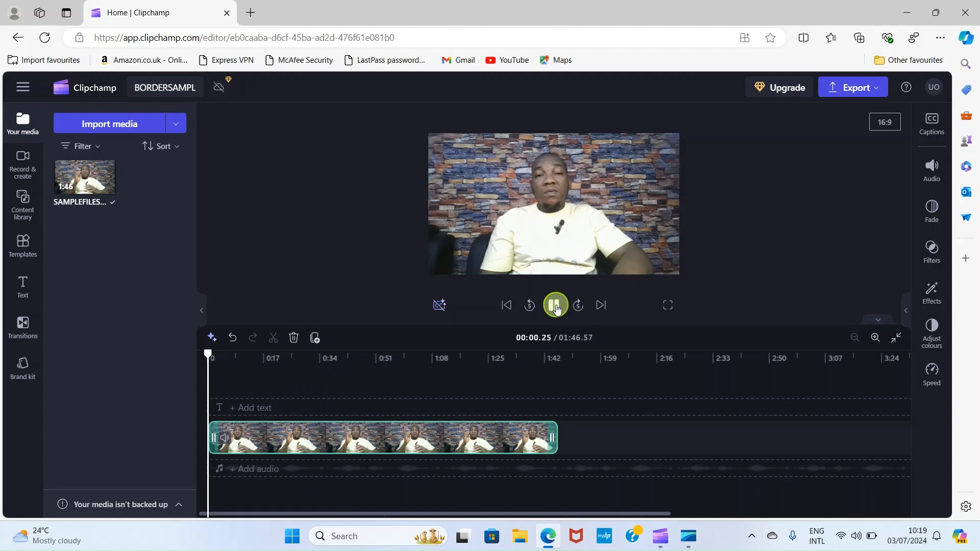
click(354, 292)
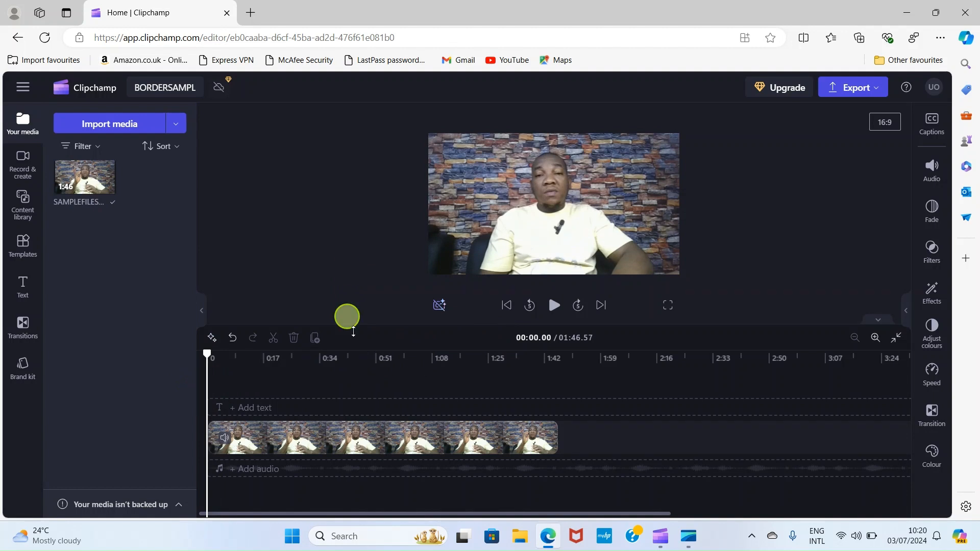
click(355, 442)
click(302, 391)
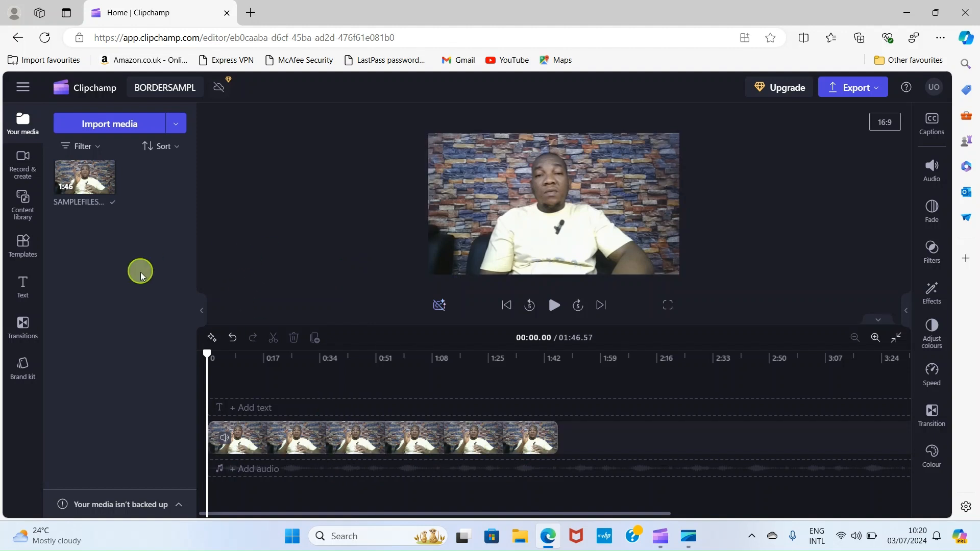
Step: Open the Basic frames collection among the Frames & borders visuals of the content library
click(24, 216)
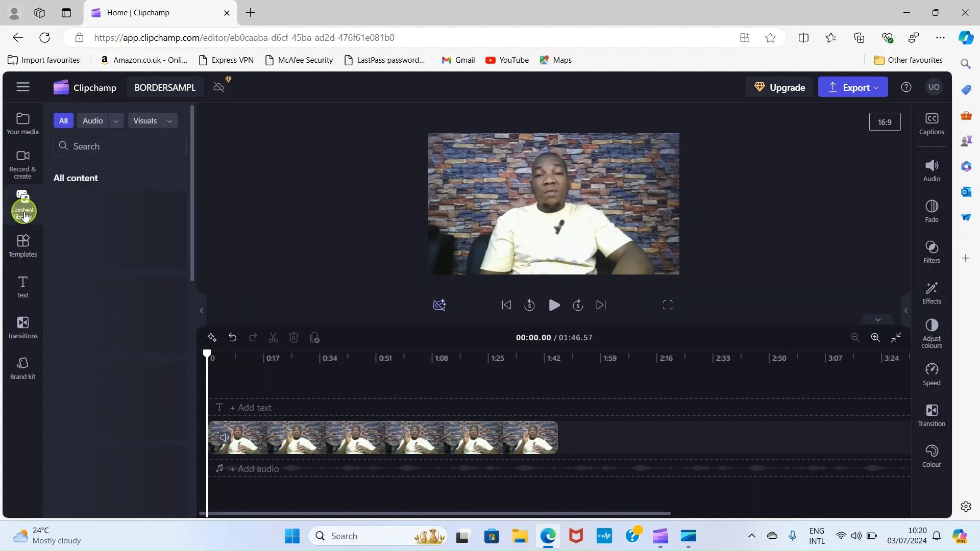
click(147, 122)
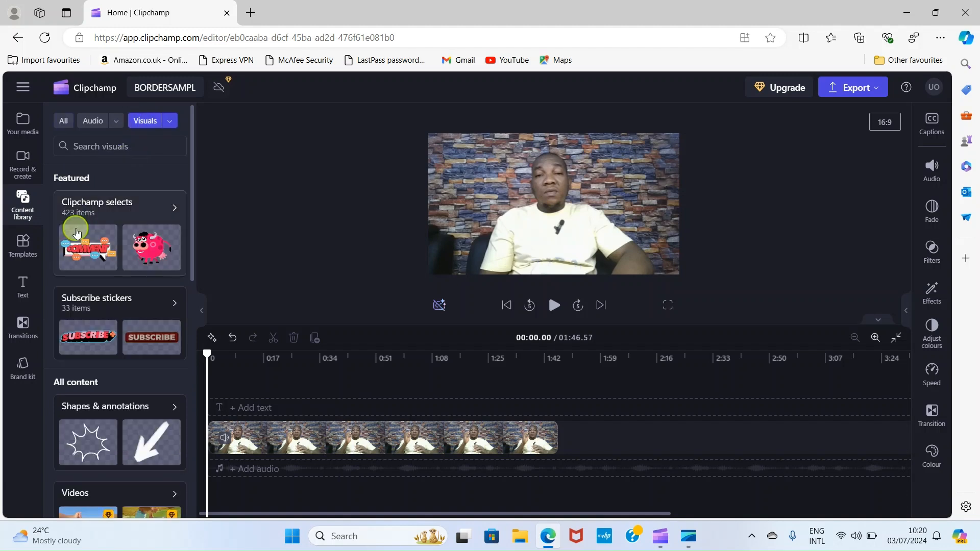
scroll(84, 247, down, 2)
scroll(89, 266, down, 1)
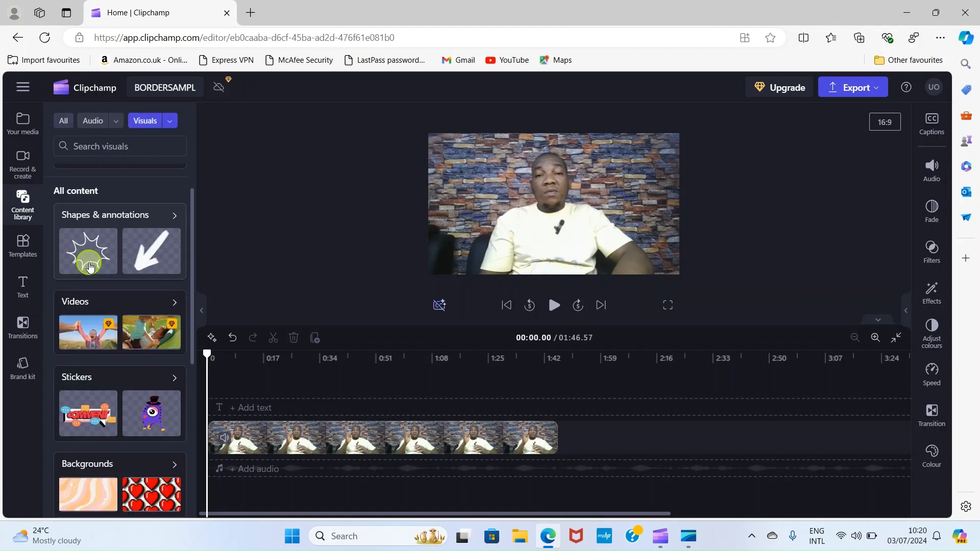
scroll(88, 299, down, 3)
scroll(88, 300, down, 2)
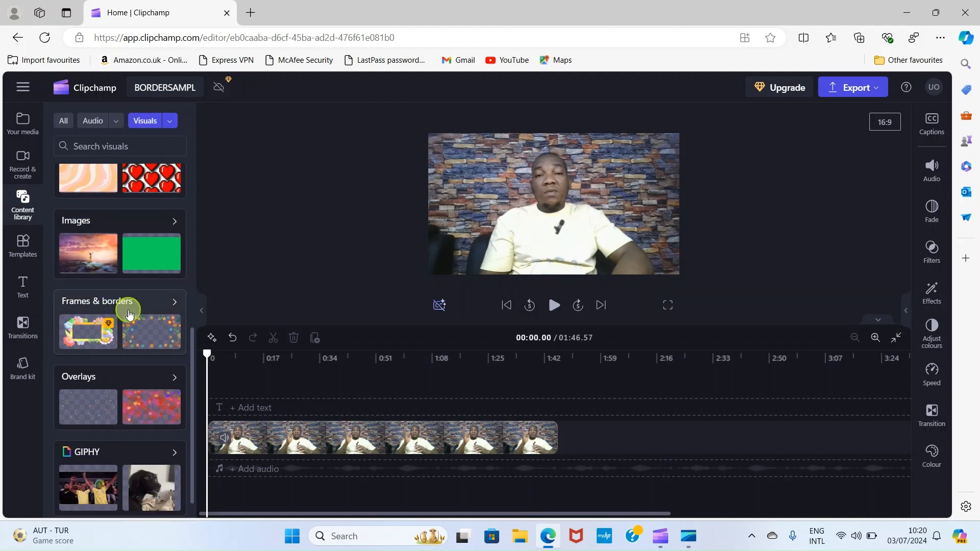
click(92, 310)
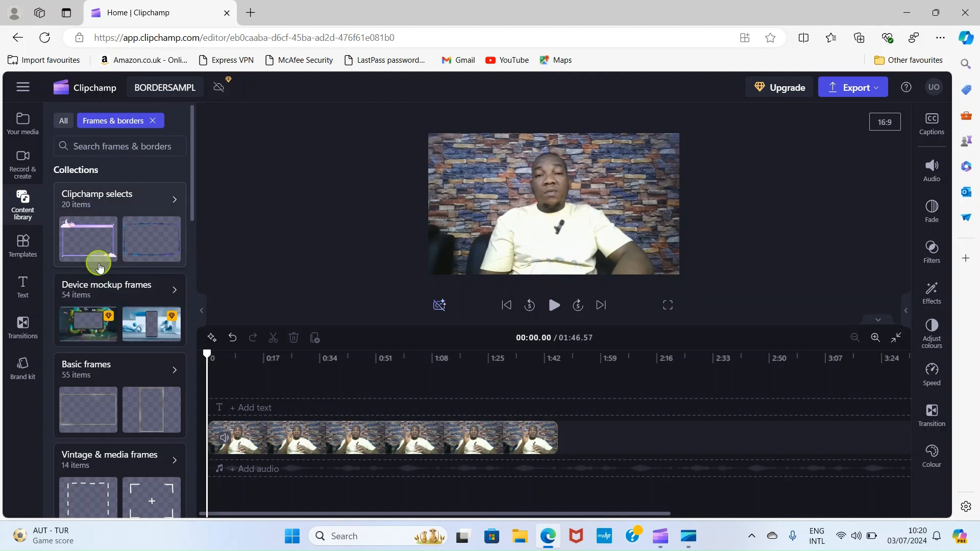
scroll(100, 267, down, 2)
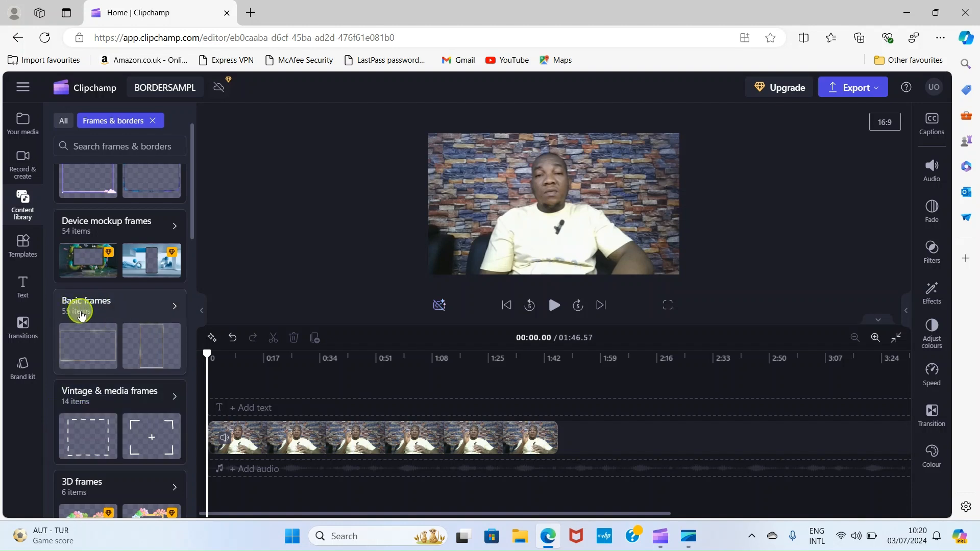
click(100, 315)
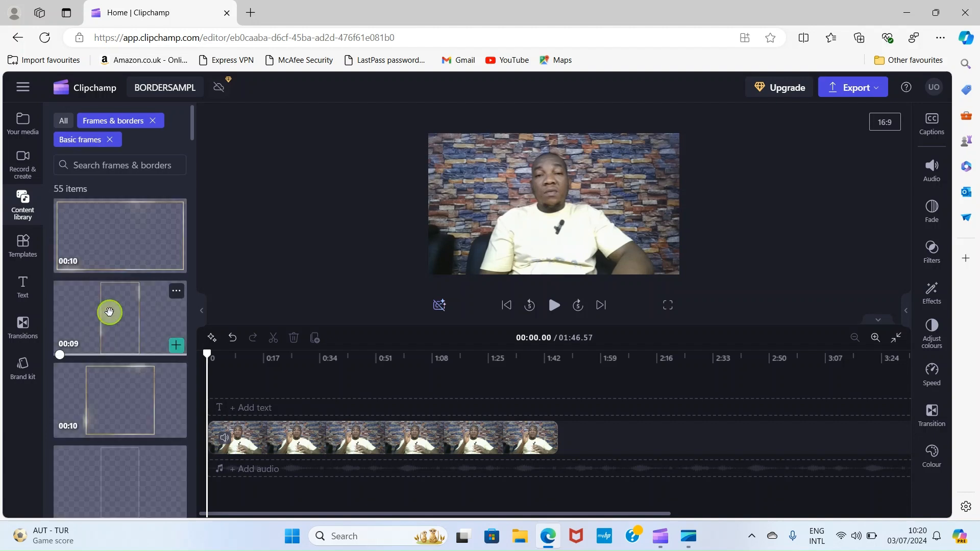
Step: Add the Red border from the Basic frames collection to the timeline above the video clip, starting at 0
scroll(111, 313, down, 5)
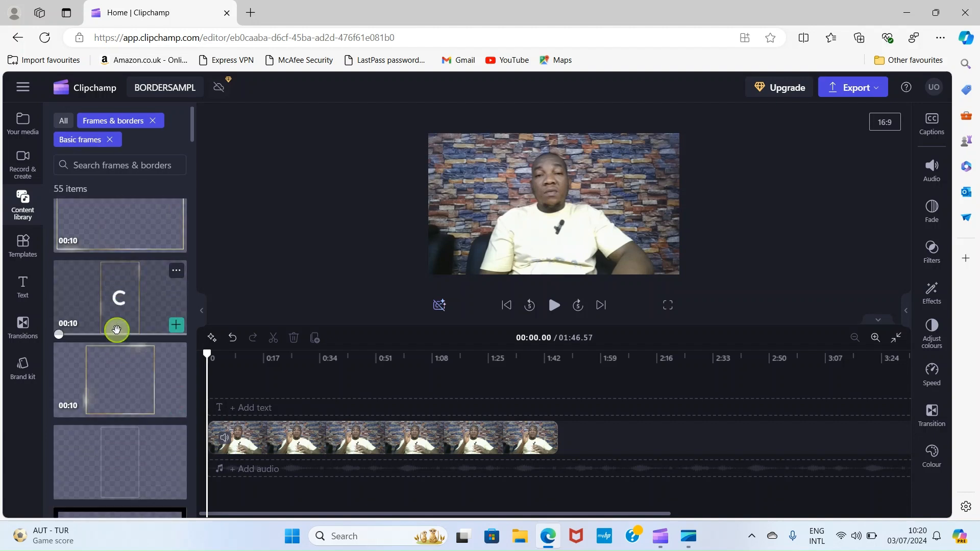
scroll(117, 331, down, 5)
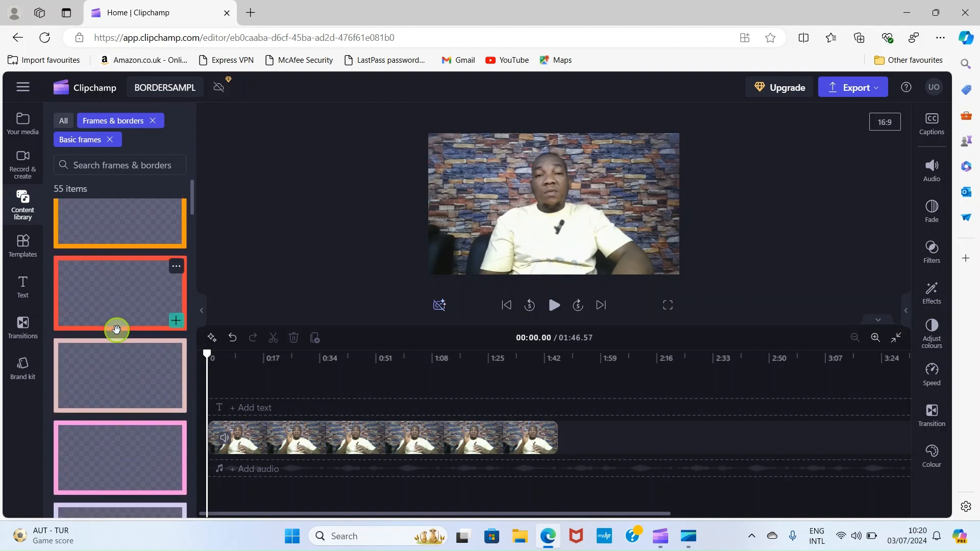
scroll(117, 329, up, 10)
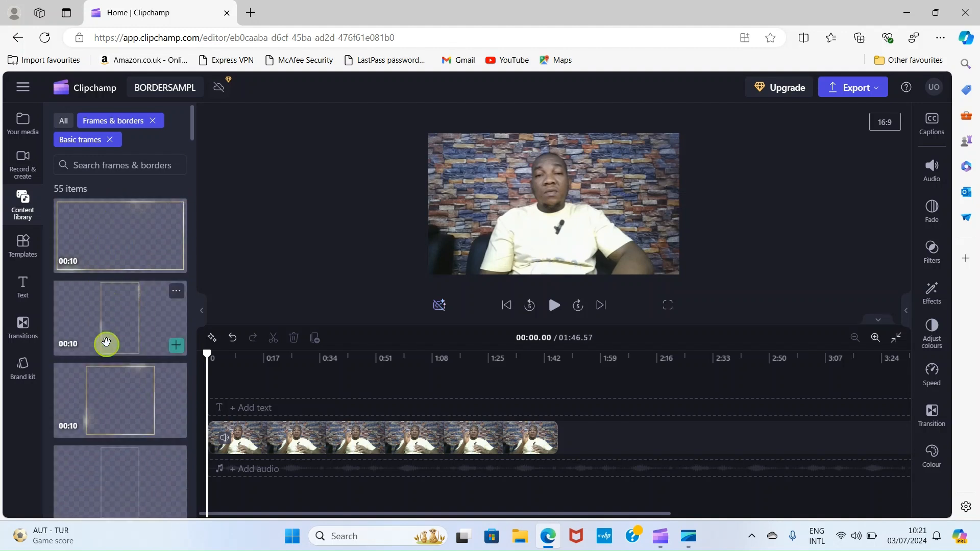
scroll(114, 372, down, 4)
scroll(115, 371, down, 5)
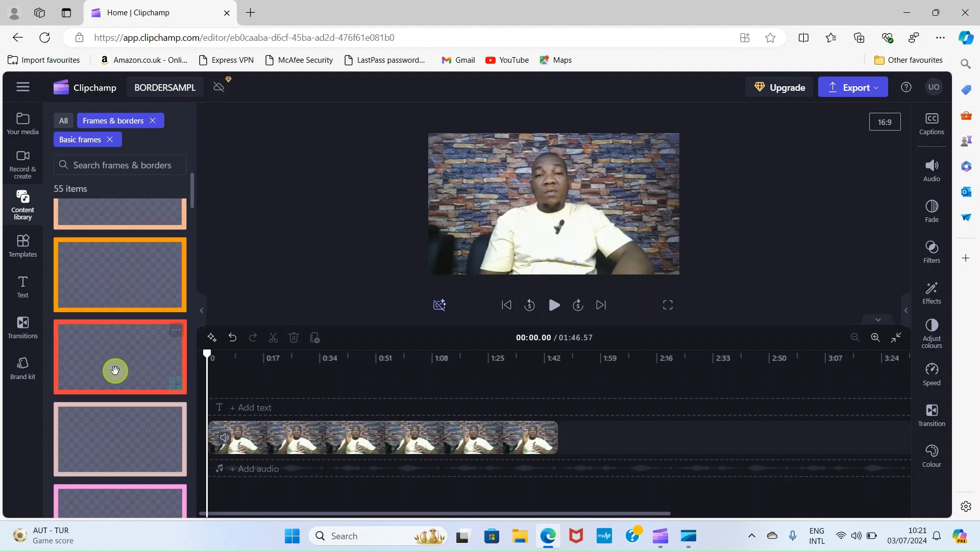
scroll(114, 371, down, 8)
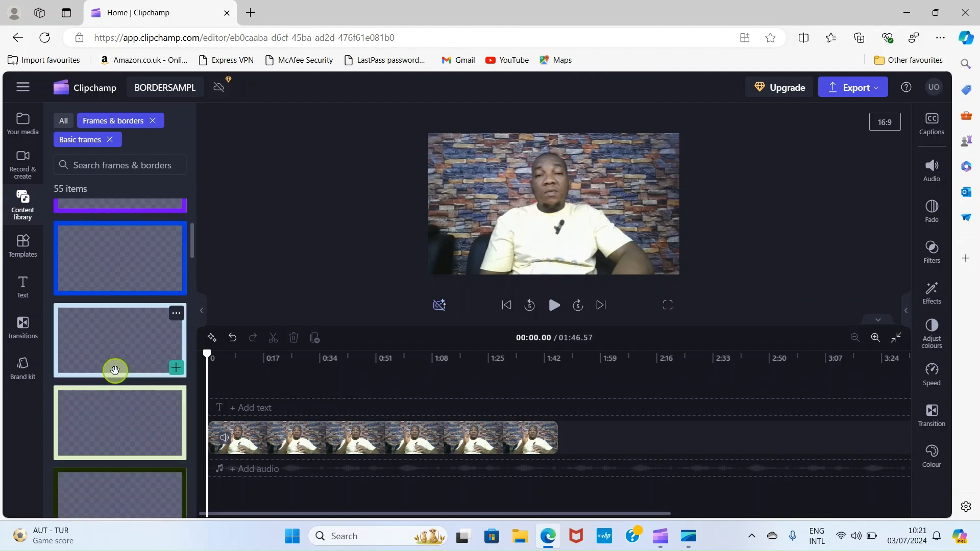
scroll(117, 367, down, 3)
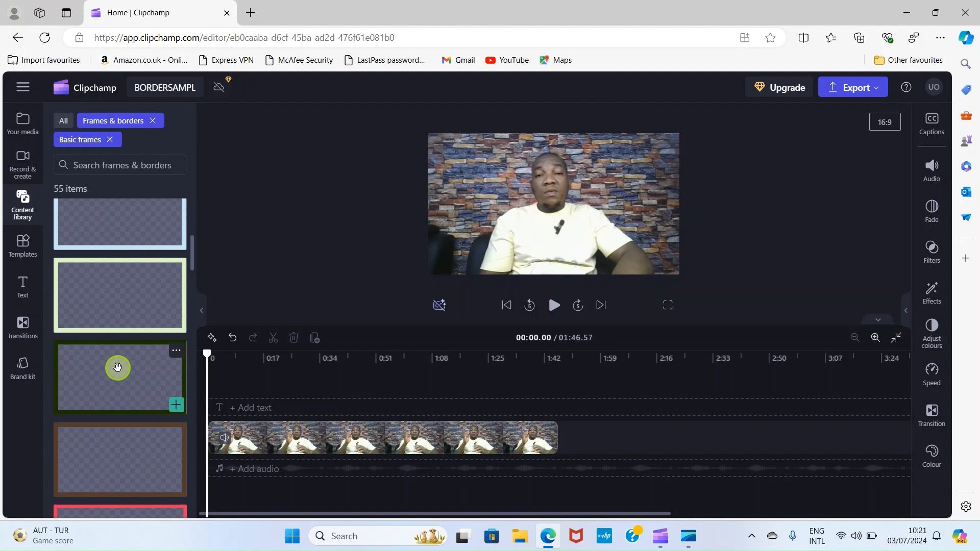
scroll(117, 367, up, 9)
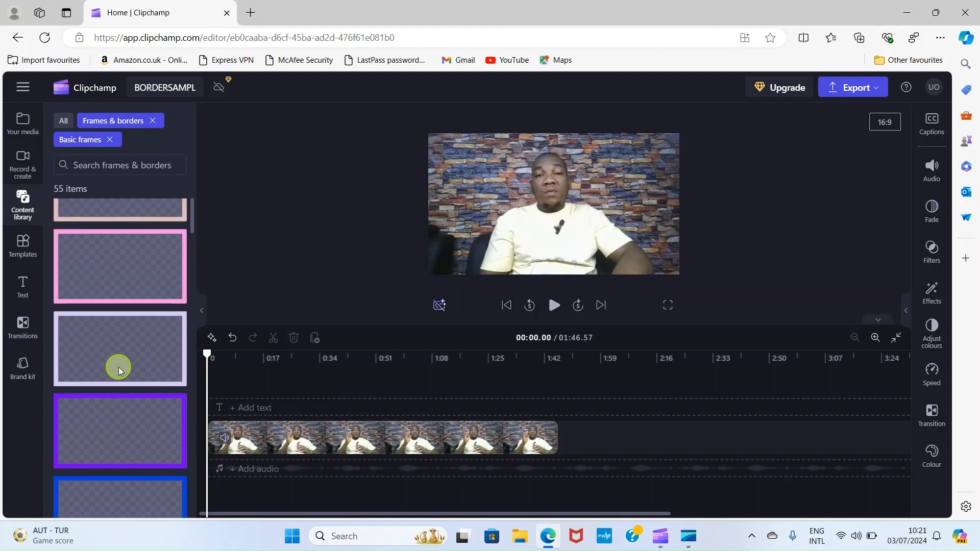
scroll(118, 367, up, 4)
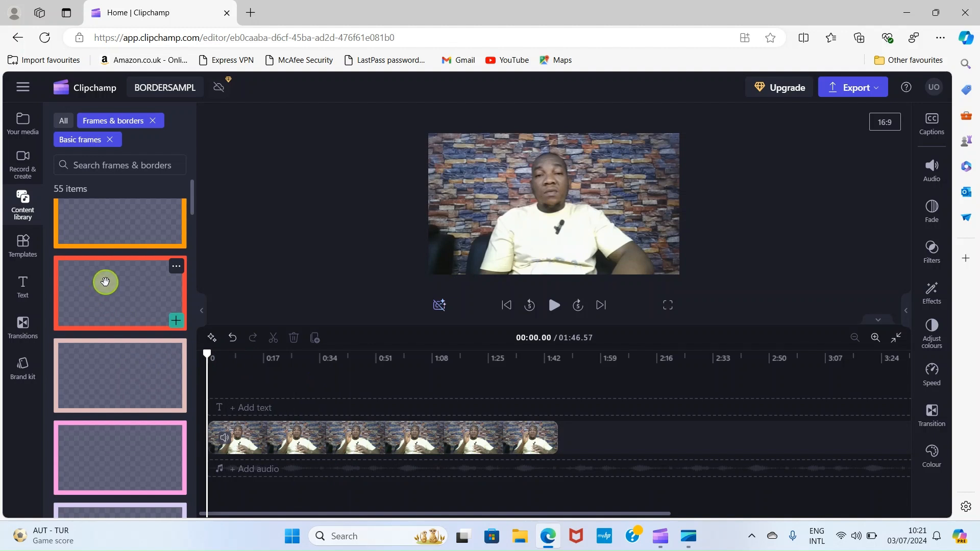
drag(109, 281, 239, 386)
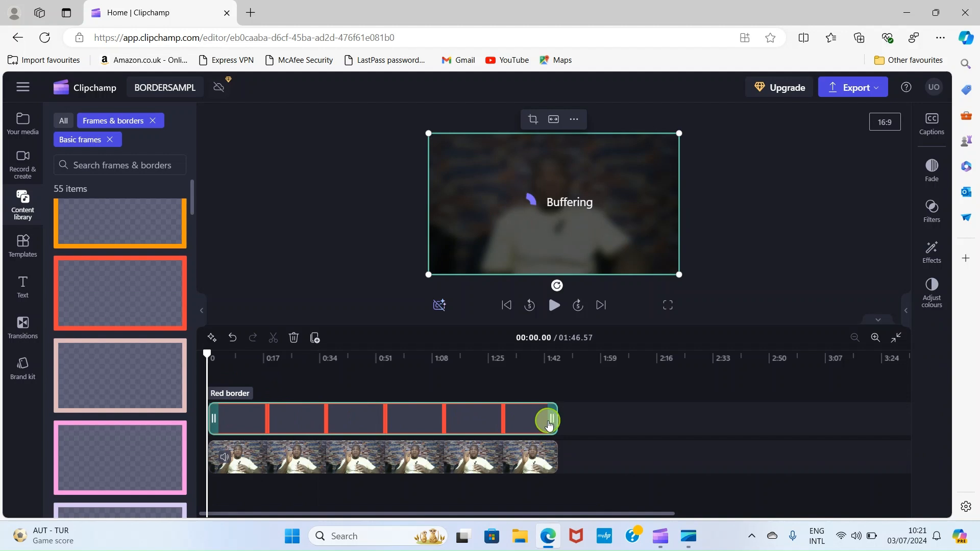
Step: Check that the red border ends together with the video clip and play back the bordered video
click(554, 418)
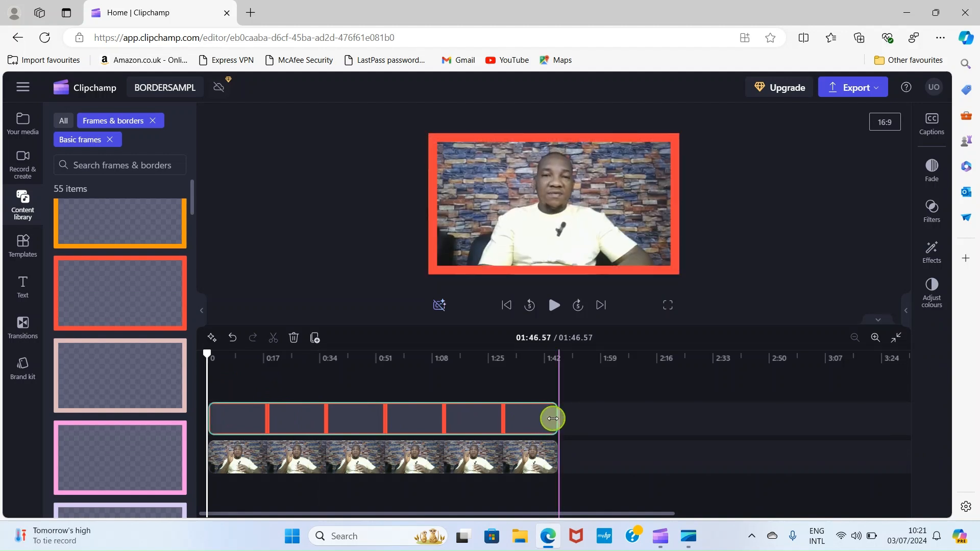
click(504, 455)
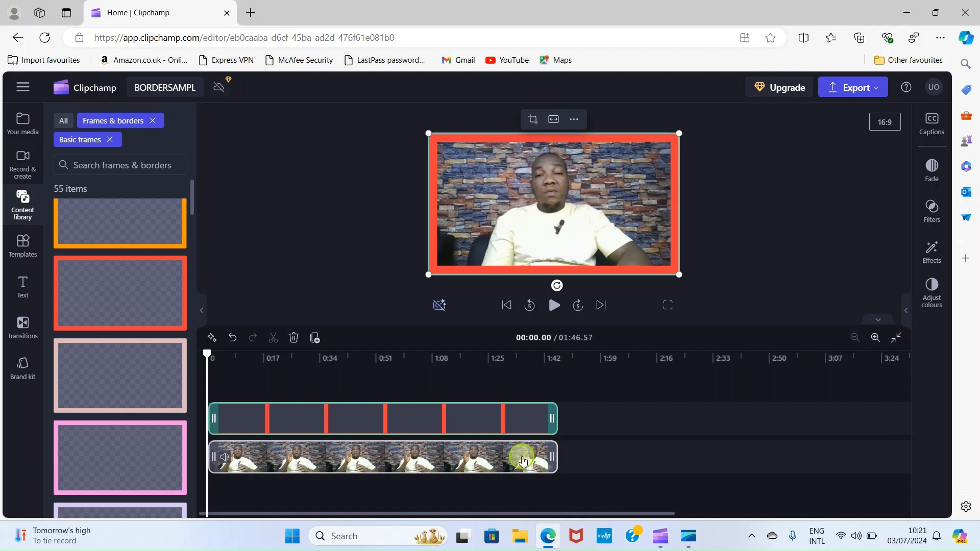
click(628, 398)
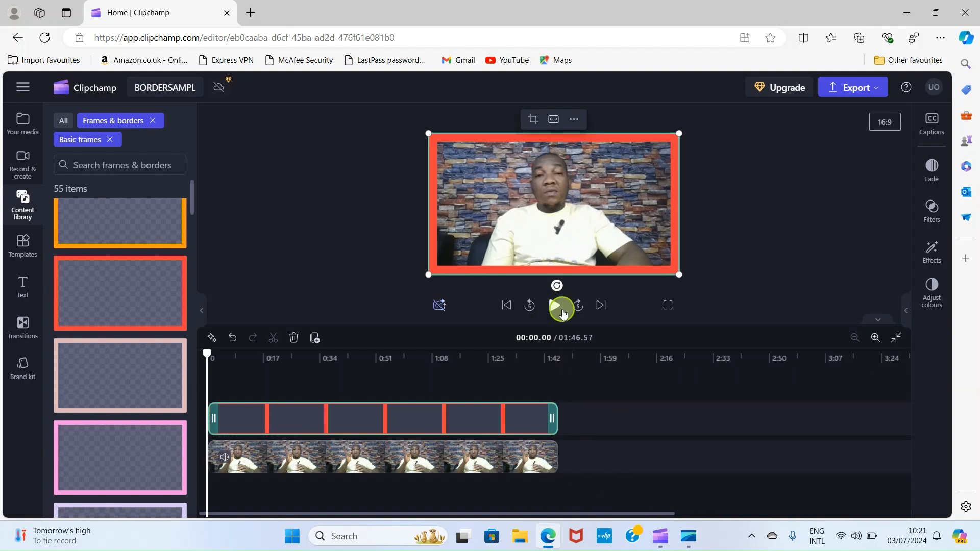
click(555, 306)
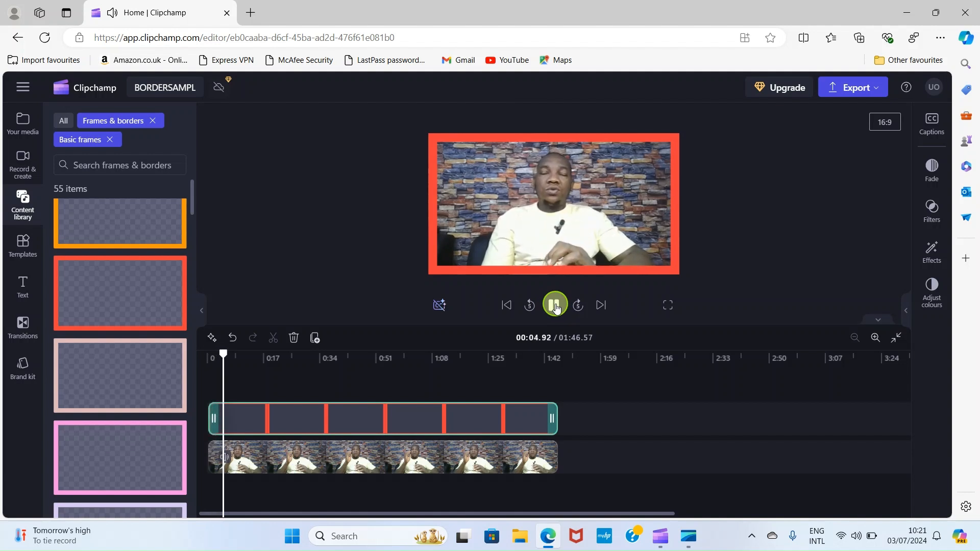
click(556, 306)
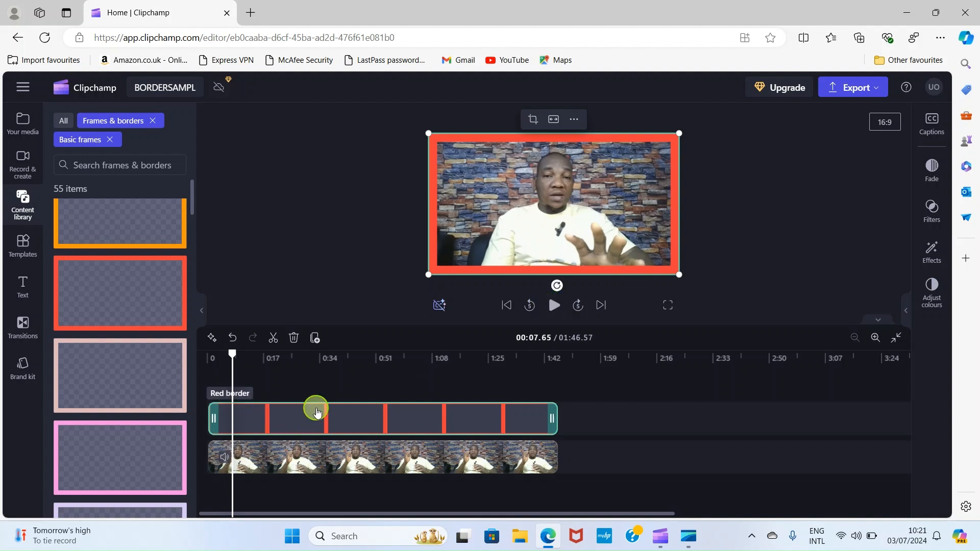
Step: Replace the red border on the timeline with the pale pink border from the Basic frames collection
scroll(125, 394, down, 1)
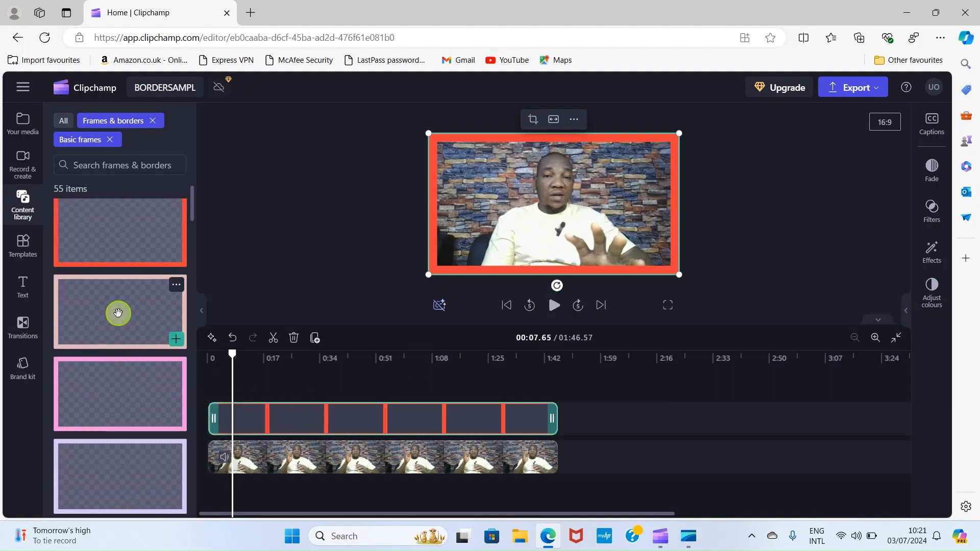
drag(123, 308, 256, 411)
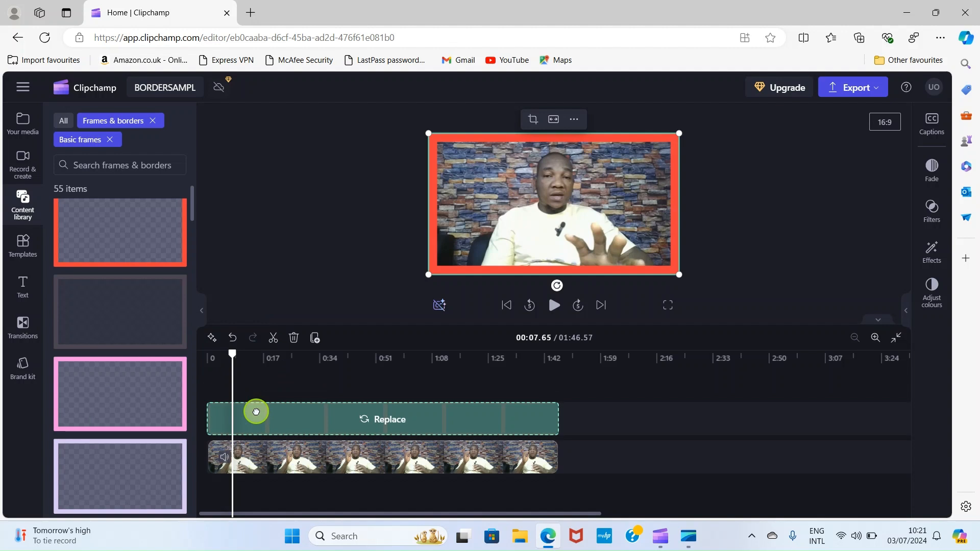
drag(257, 412, 257, 416)
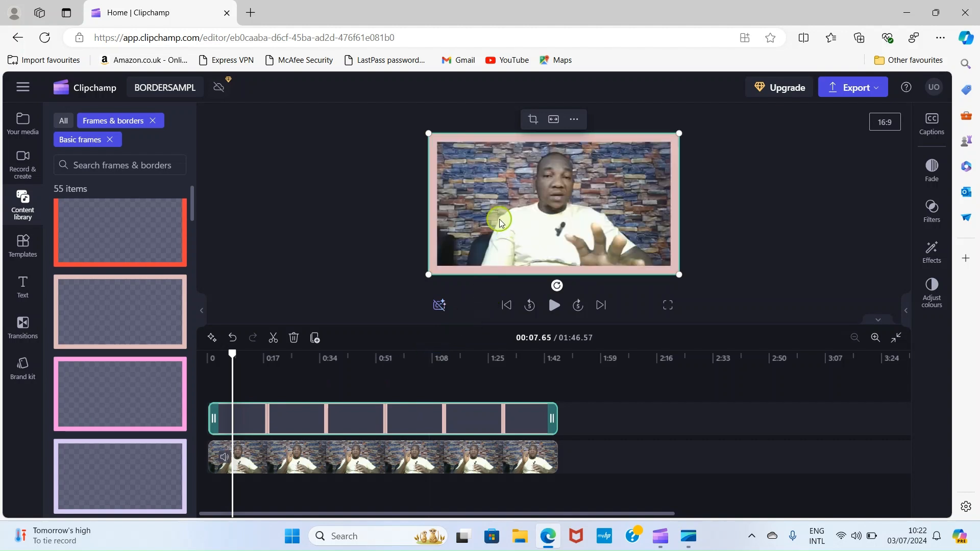
Step: Delete the pastel mauve border from the timeline so that only the video clip remains
scroll(157, 331, down, 5)
scroll(157, 330, down, 5)
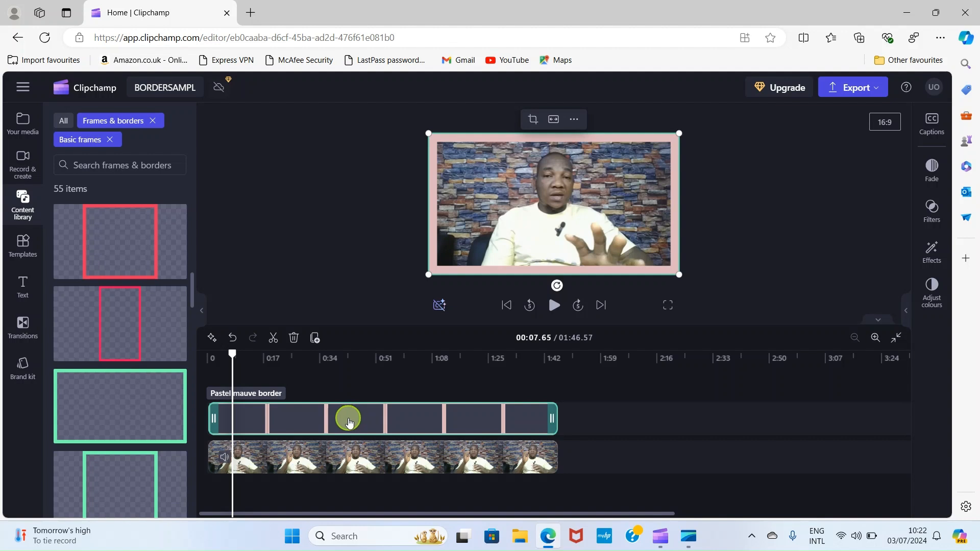
click(294, 337)
click(327, 443)
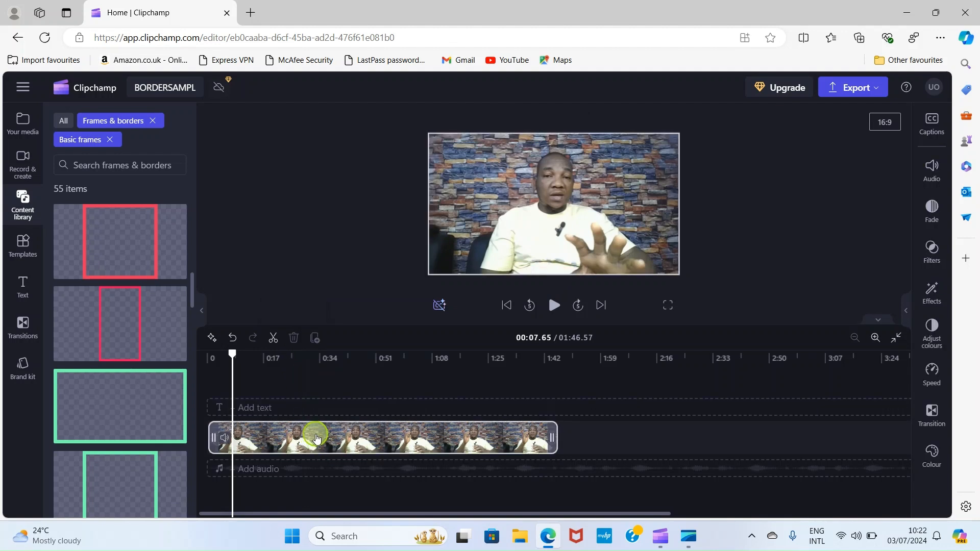
Step: Split the video clip on the timeline at 00:10.81
click(265, 376)
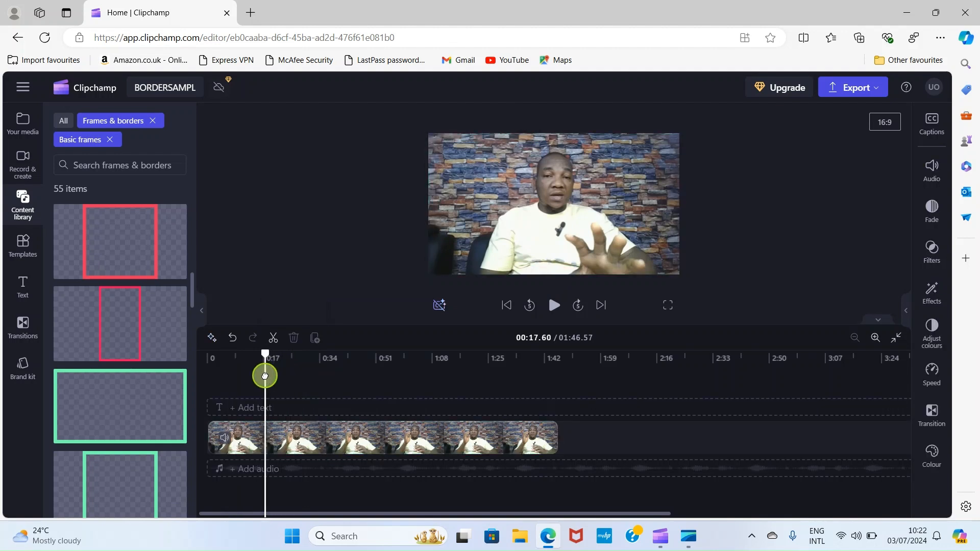
click(302, 376)
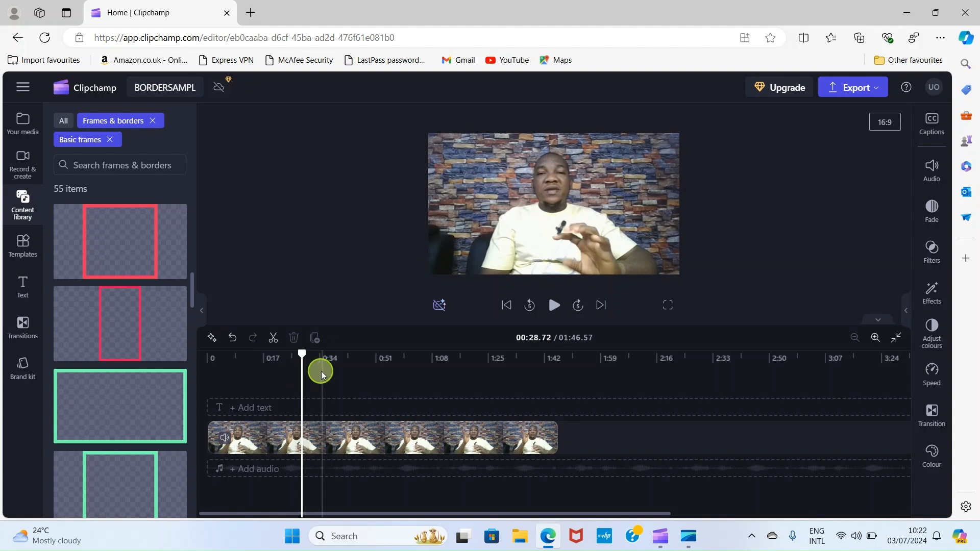
click(263, 358)
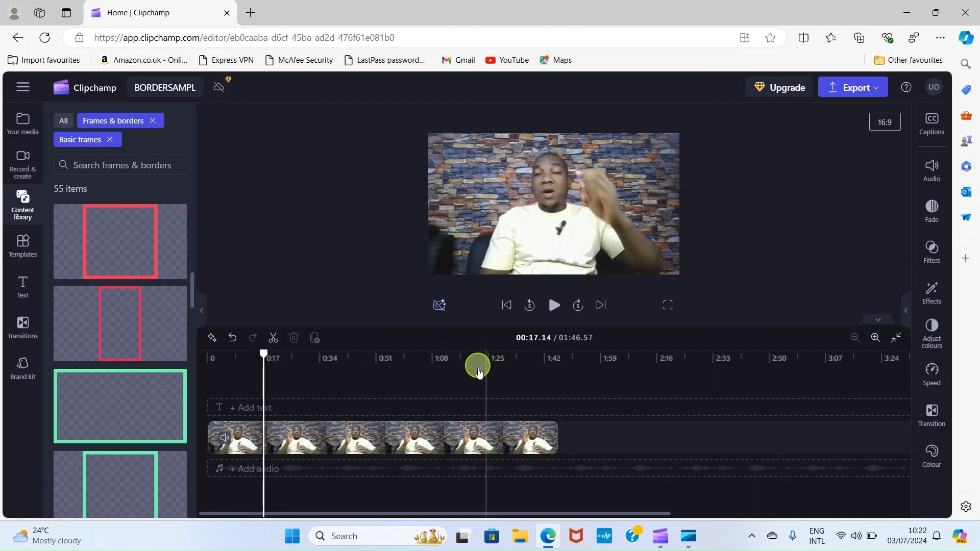
click(234, 358)
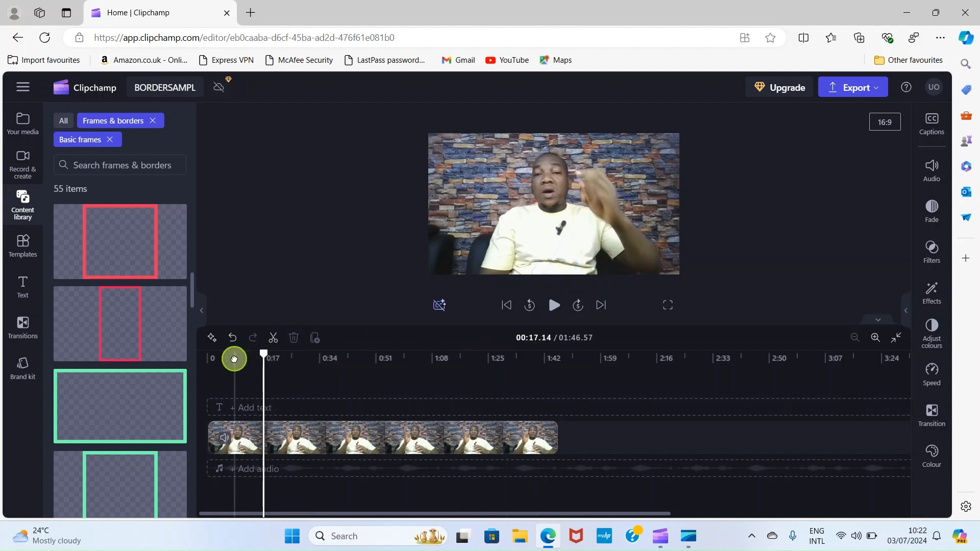
mouse_move(234, 359)
mouse_down()
mouse_move(227, 354)
mouse_move(242, 354)
mouse_up()
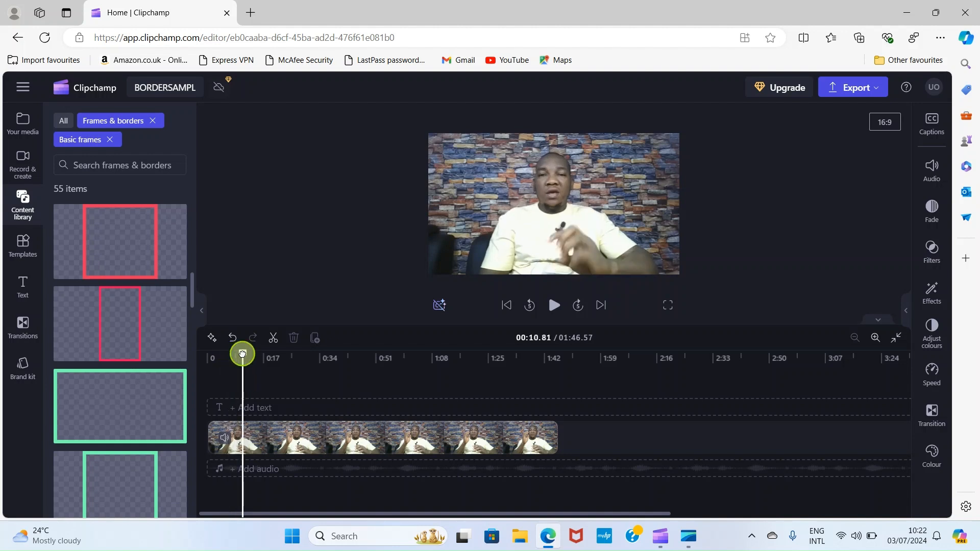
click(347, 439)
click(272, 338)
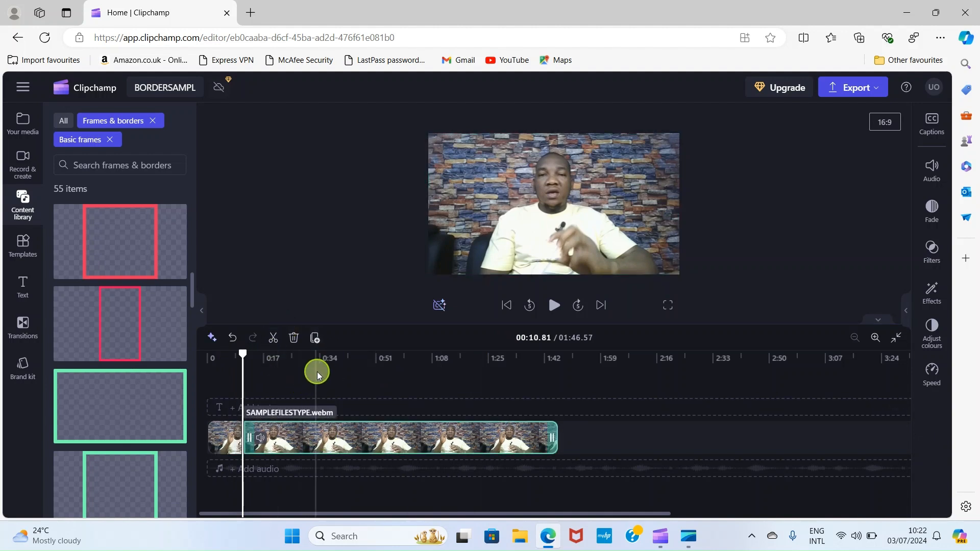
Step: Split the second part of the video clip at 00:27.64 to isolate a short middle segment
click(317, 372)
click(298, 382)
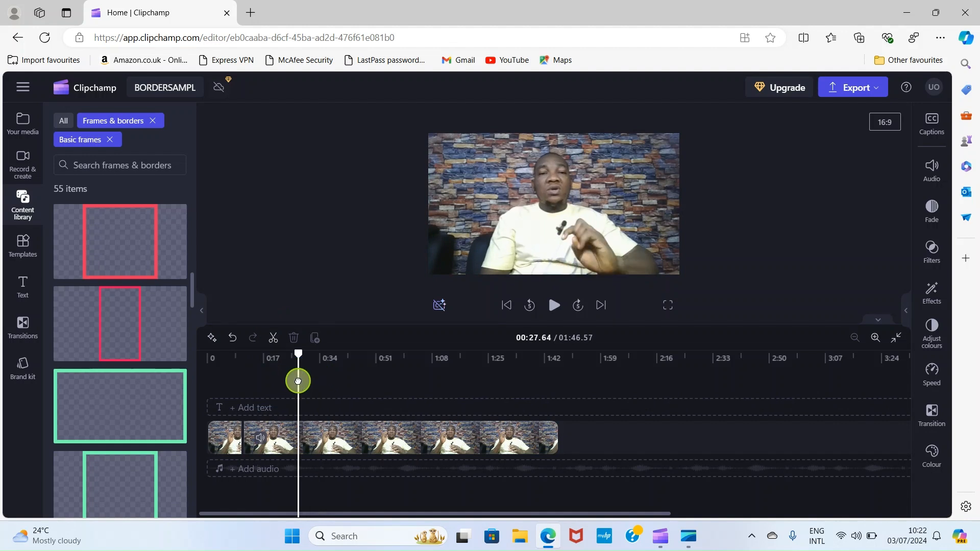
click(273, 338)
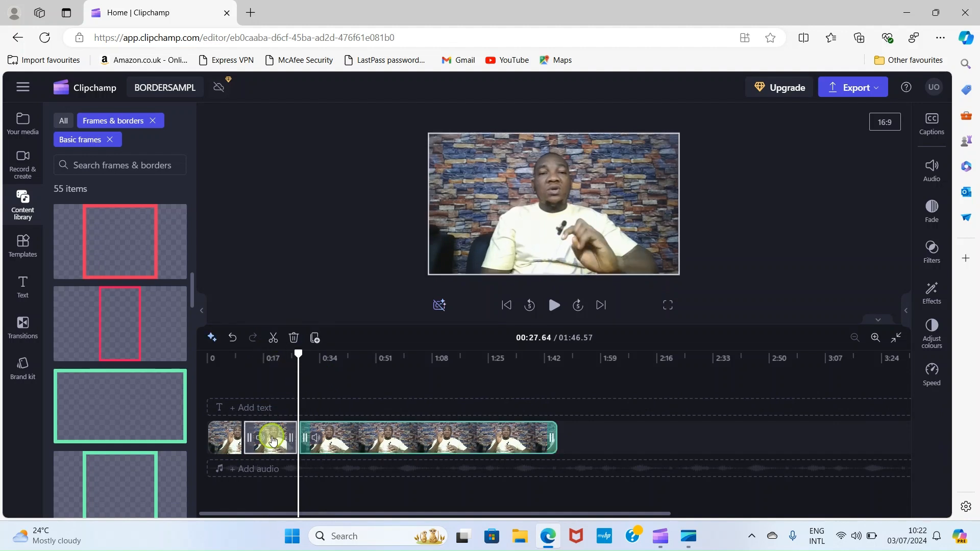
click(268, 378)
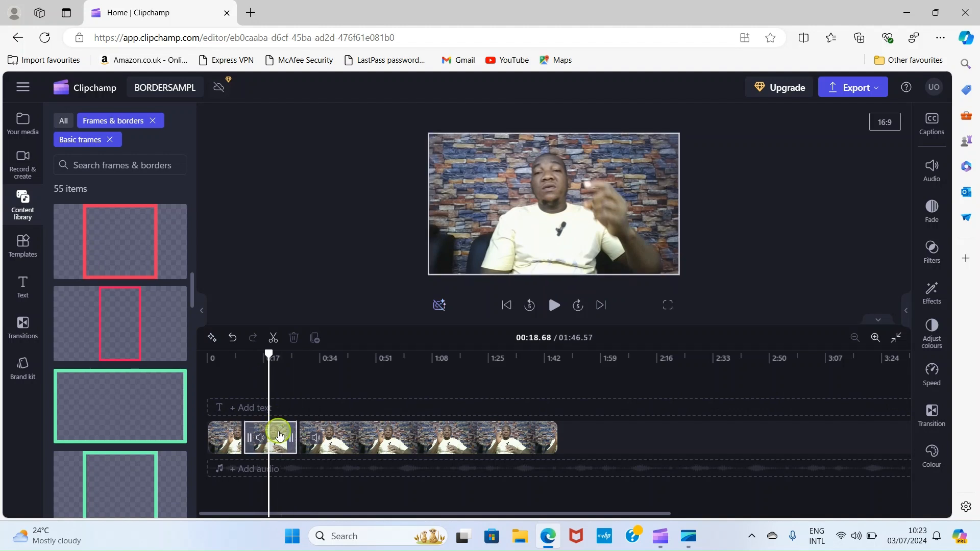
Step: Open the Device mockup frames collection among the Frames & borders visuals of the content library
scroll(136, 224, up, 6)
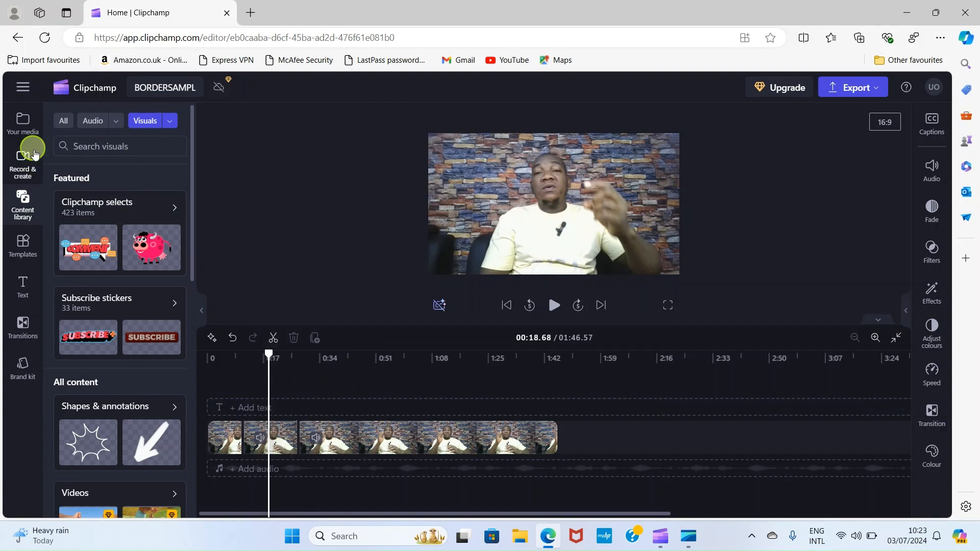
click(17, 131)
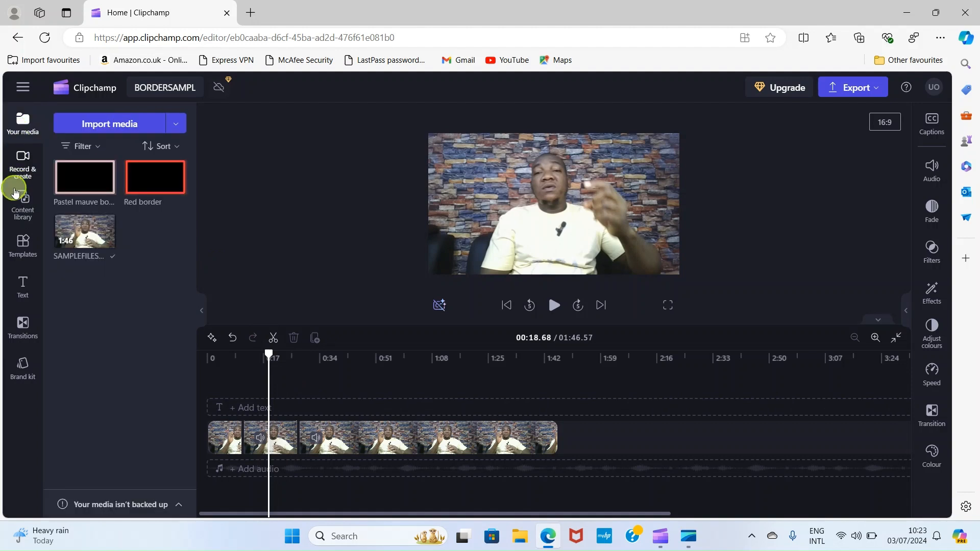
click(20, 210)
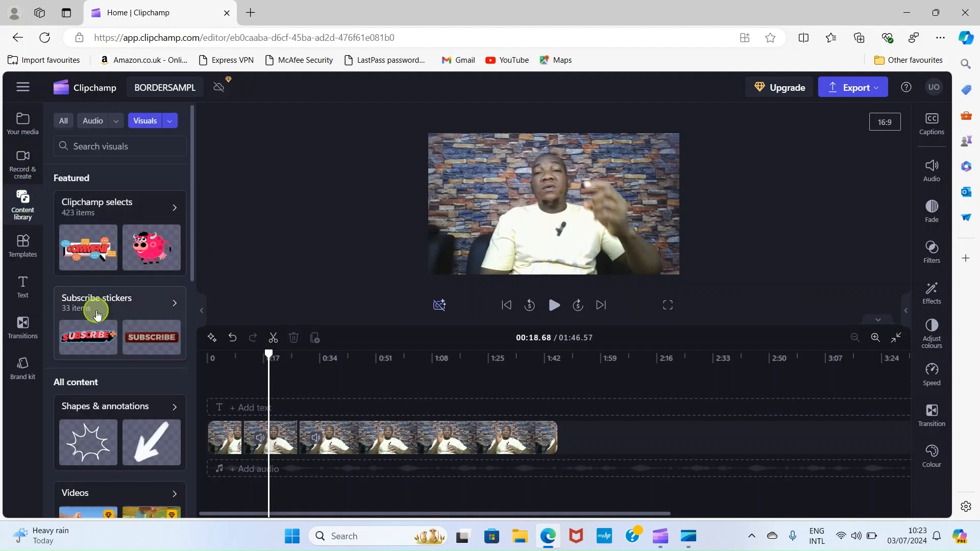
scroll(92, 326, down, 1)
scroll(94, 329, down, 10)
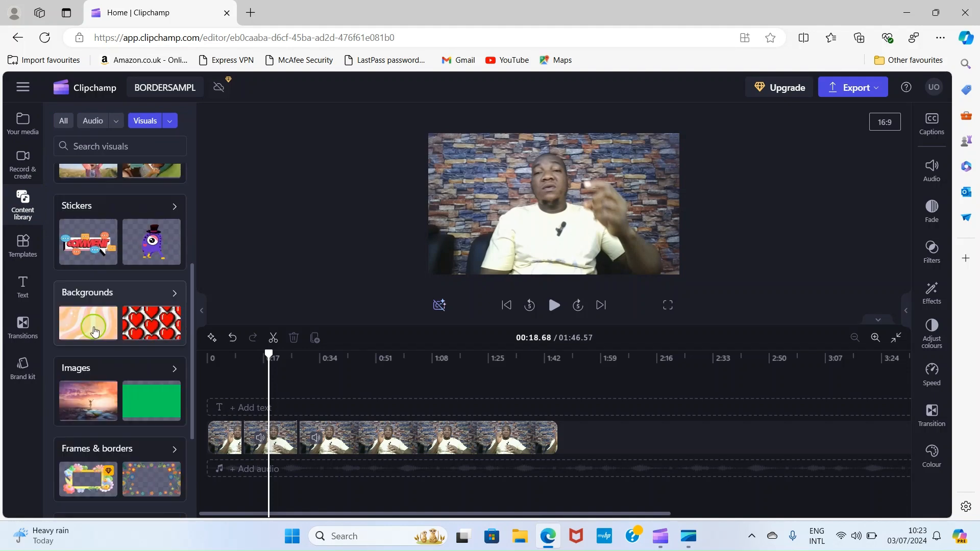
click(103, 291)
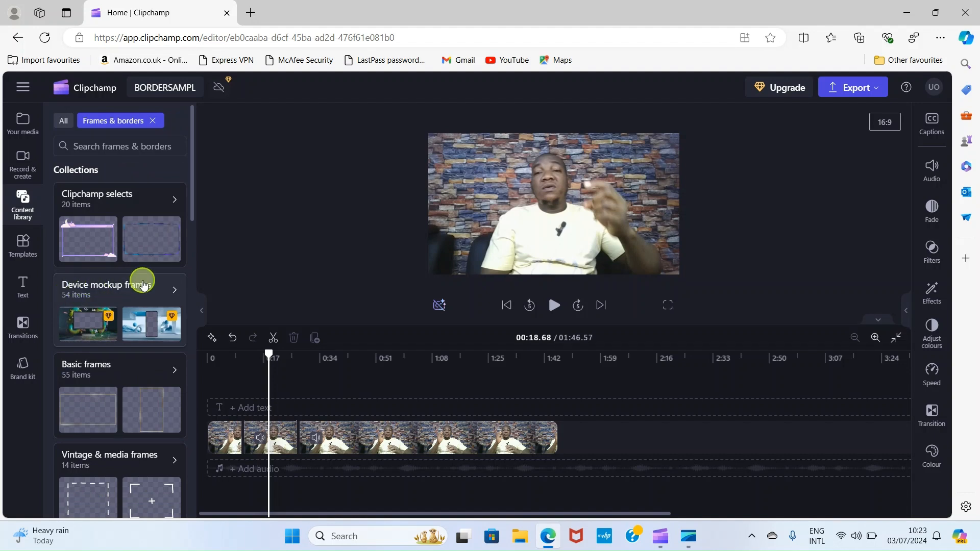
click(120, 324)
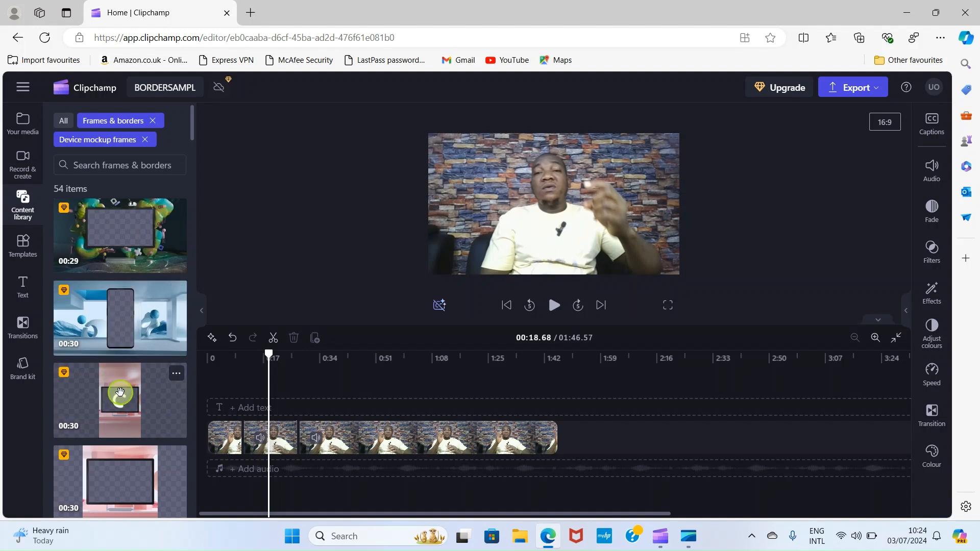
Step: Add the Organic olive desktop mockup portrait frame to the timeline above the video segments, starting at 0
scroll(109, 331, down, 4)
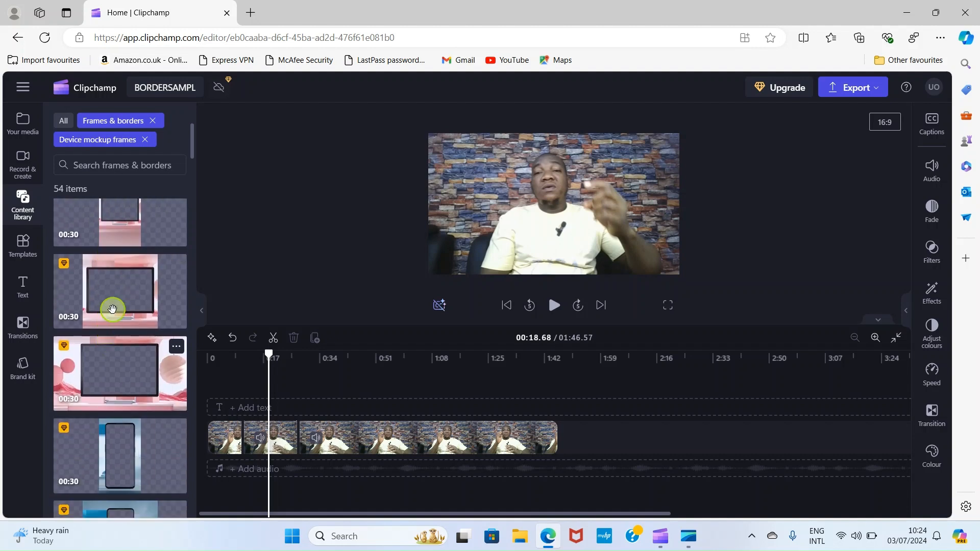
mouse_move(66, 265)
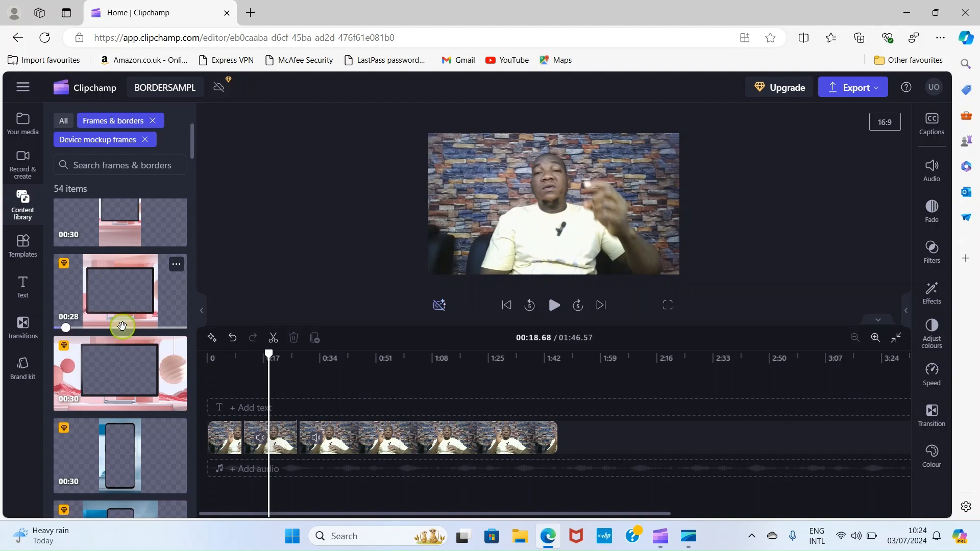
scroll(106, 362, down, 3)
scroll(88, 357, down, 2)
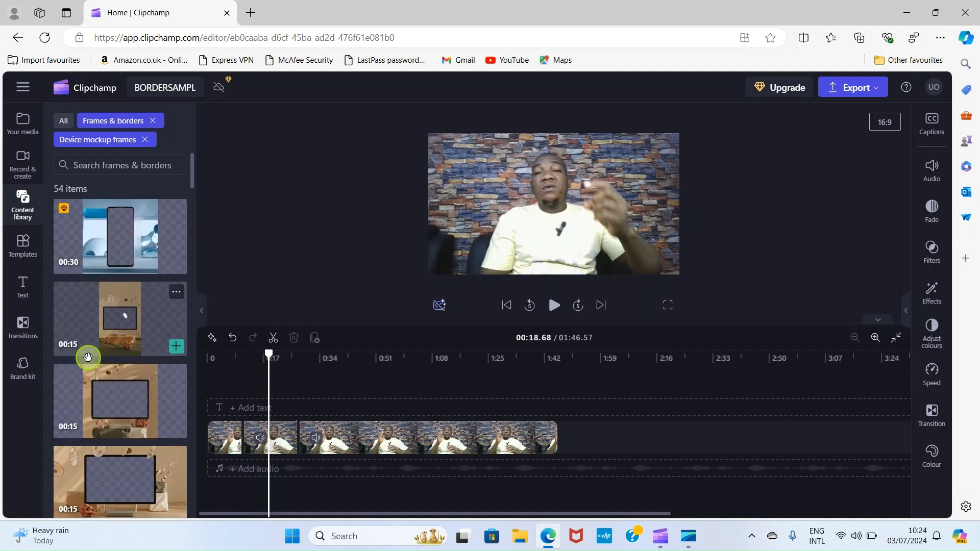
scroll(99, 409, down, 1)
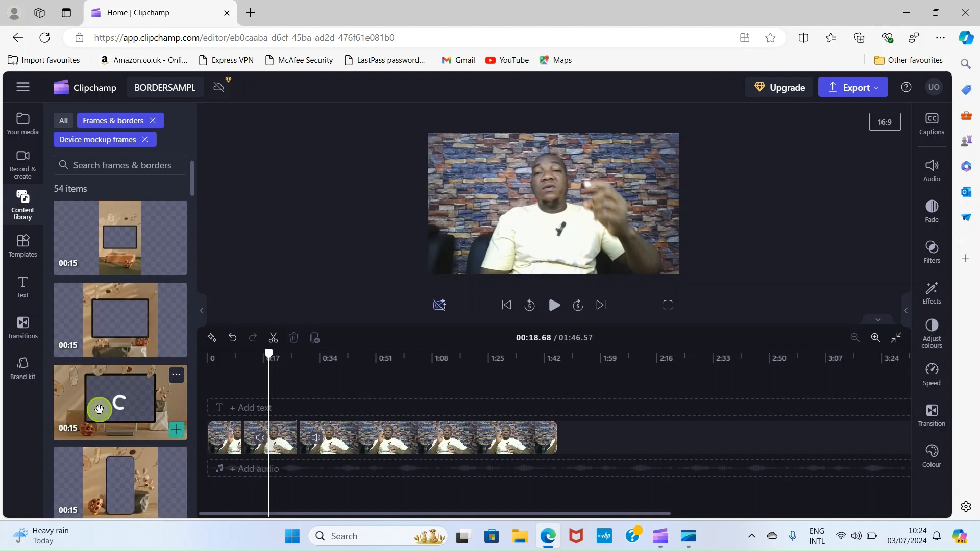
scroll(107, 402, down, 2)
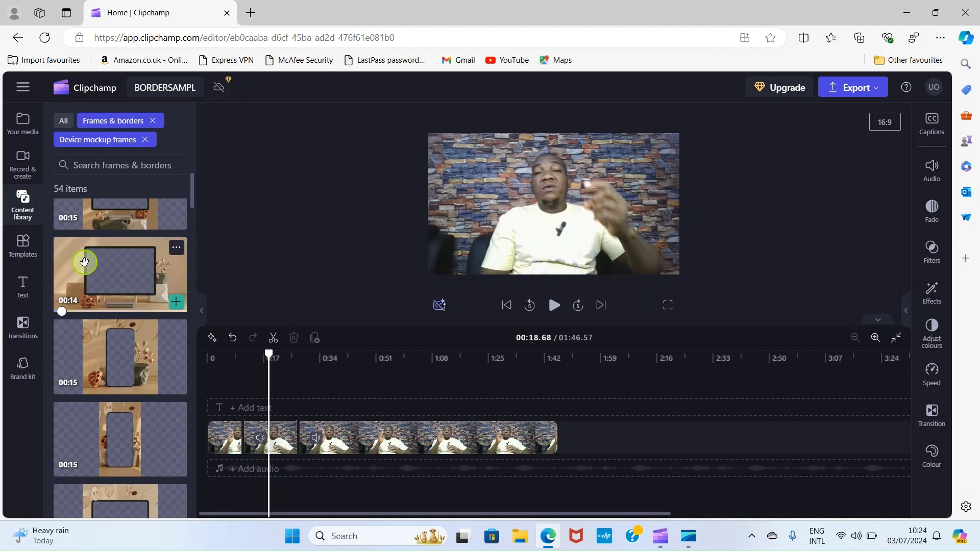
drag(92, 277, 230, 376)
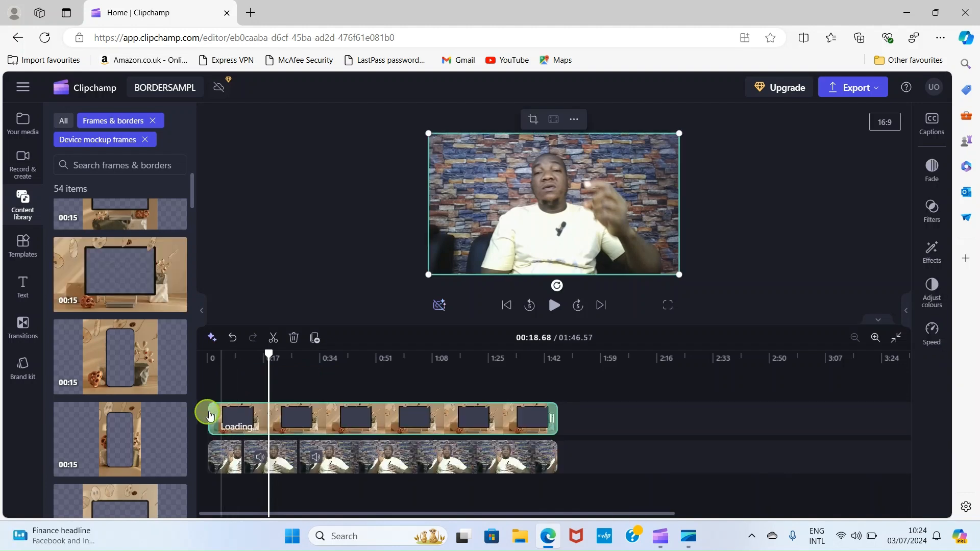
Step: Trim the desktop mockup frame at both ends so it spans only the middle video segment
drag(219, 412, 247, 416)
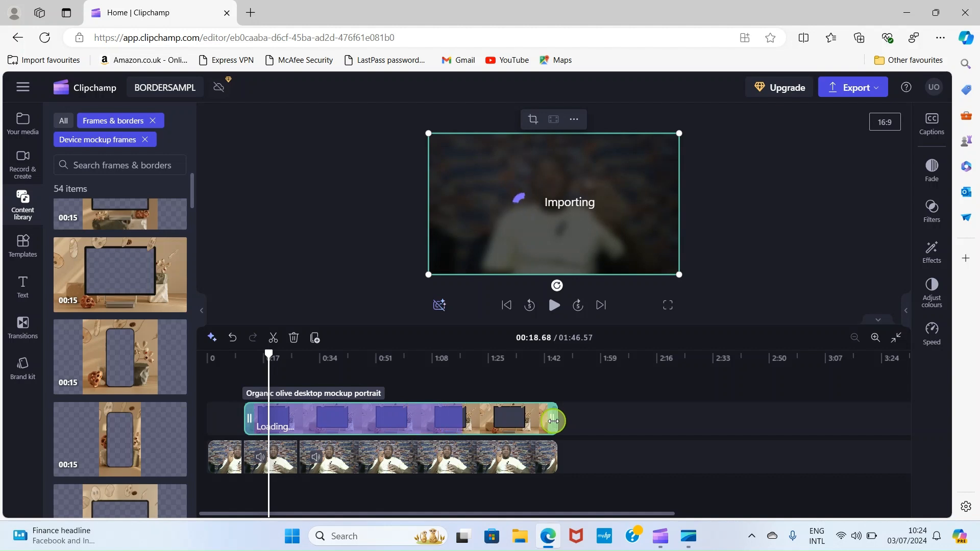
drag(553, 421, 295, 422)
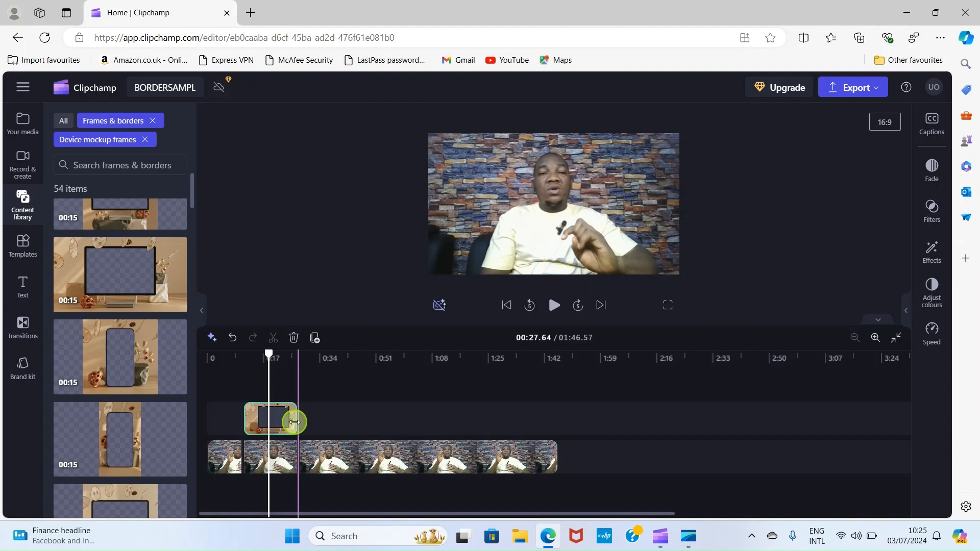
click(295, 422)
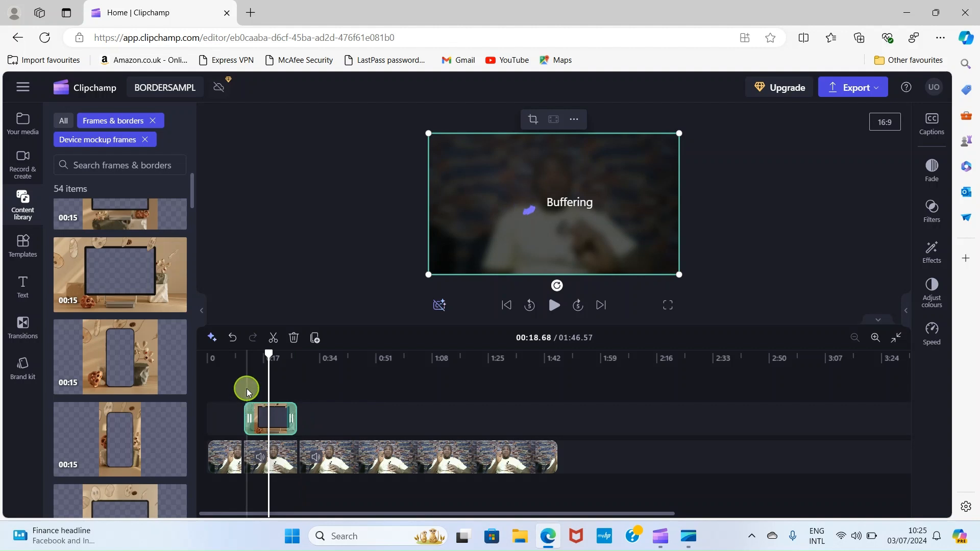
Step: Play the video from near the start and check how the desktop mockup frame looks over the middle segment
click(210, 376)
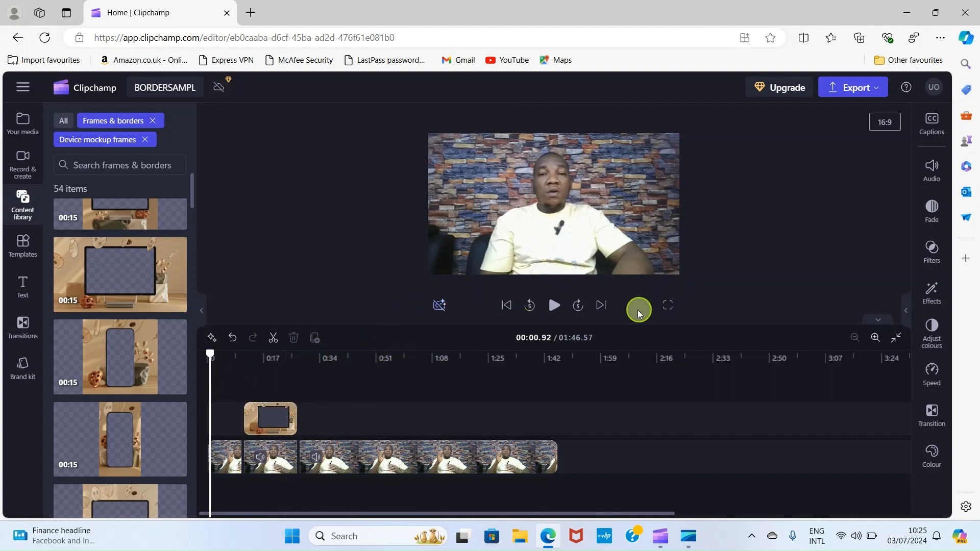
click(556, 305)
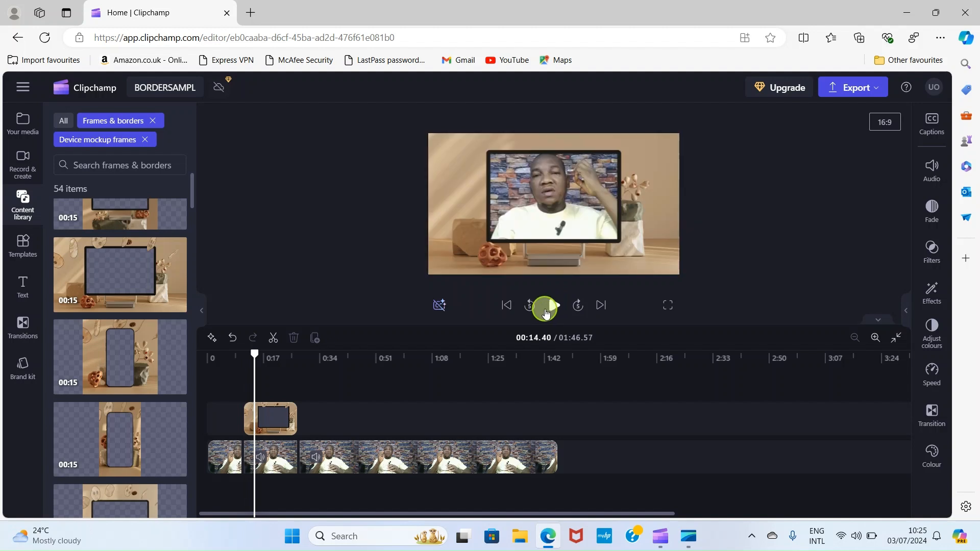
click(279, 366)
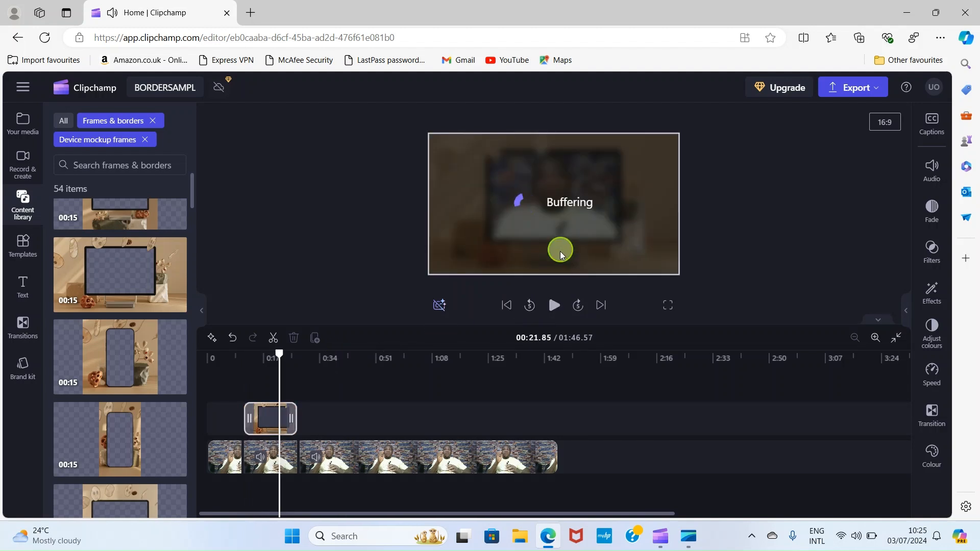
Step: Replace the desktop mockup frame with the Organic olive phone mockup landscape frame, trimmed to span only the middle video segment
click(265, 421)
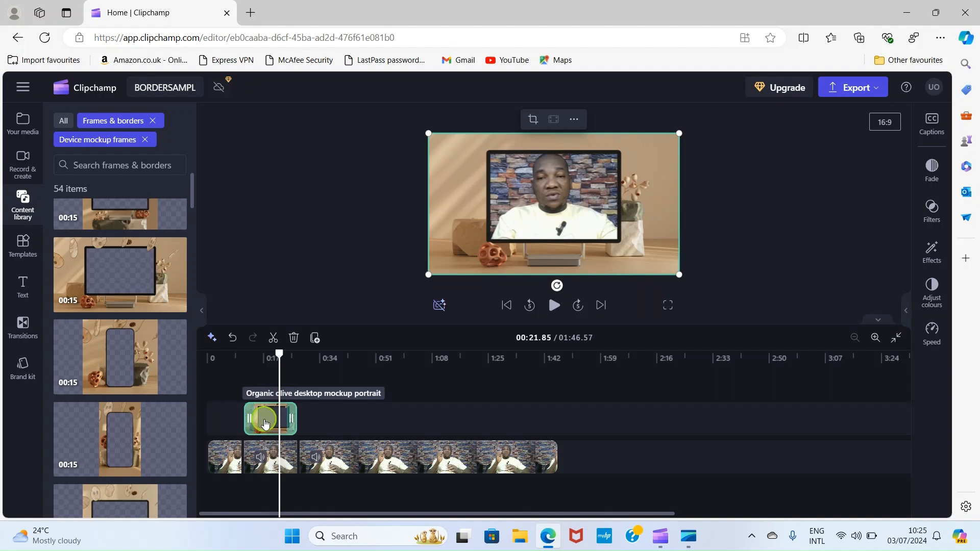
key(Delete)
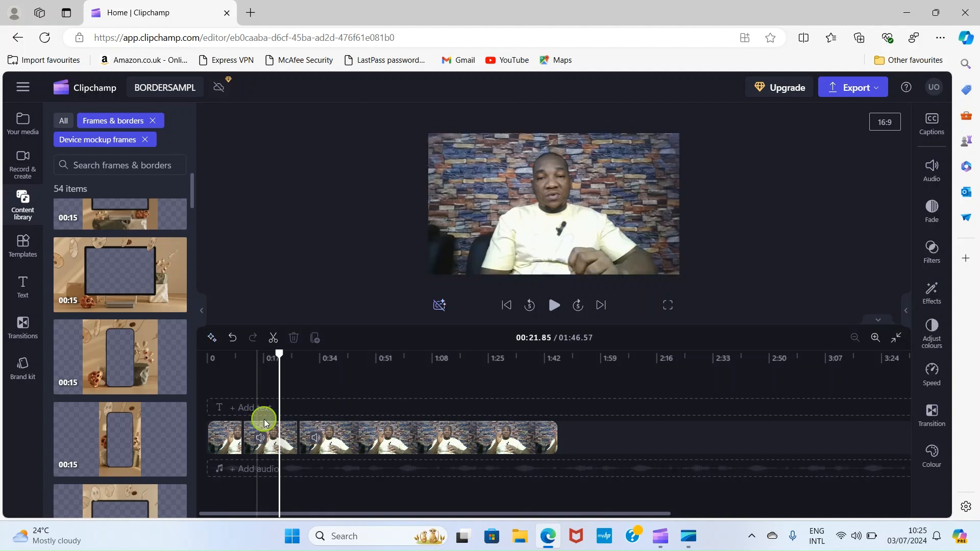
click(233, 379)
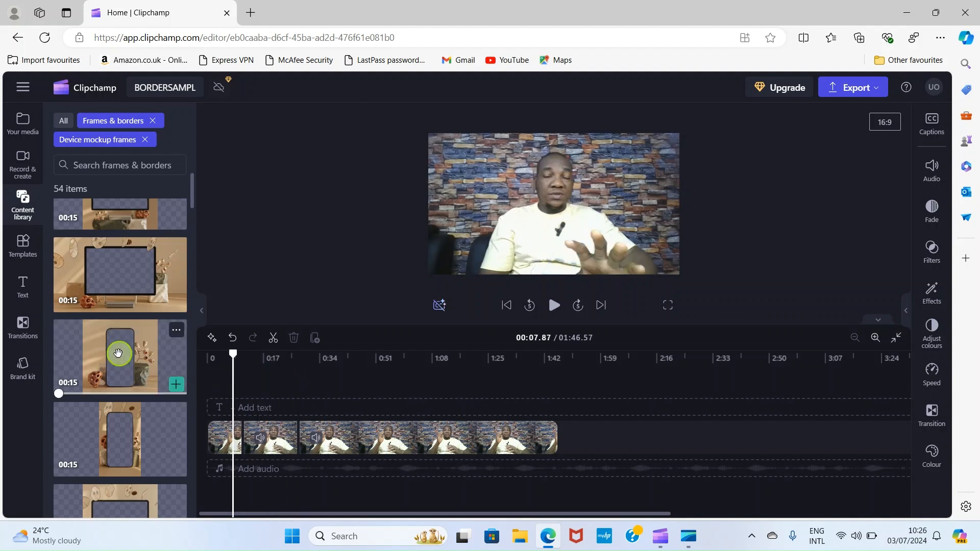
drag(110, 348, 246, 413)
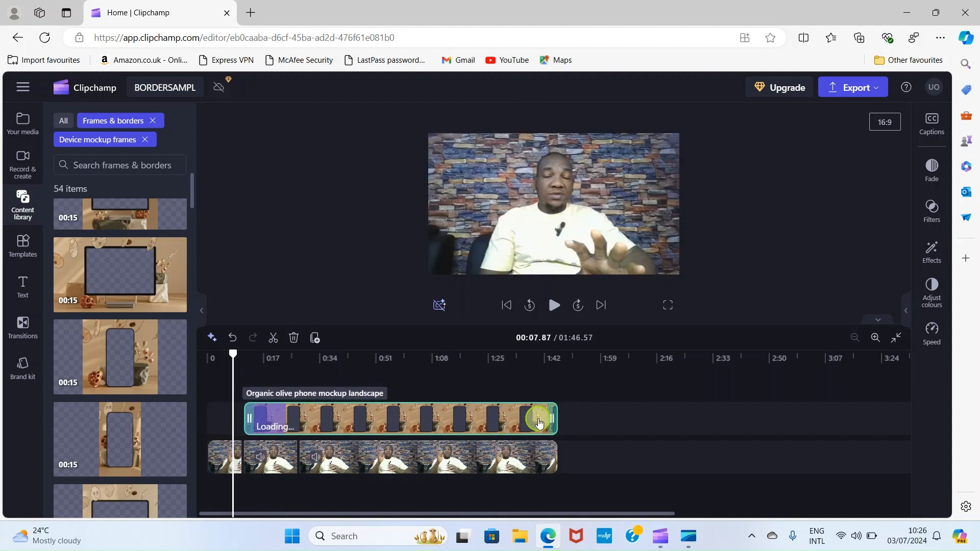
drag(554, 411, 295, 415)
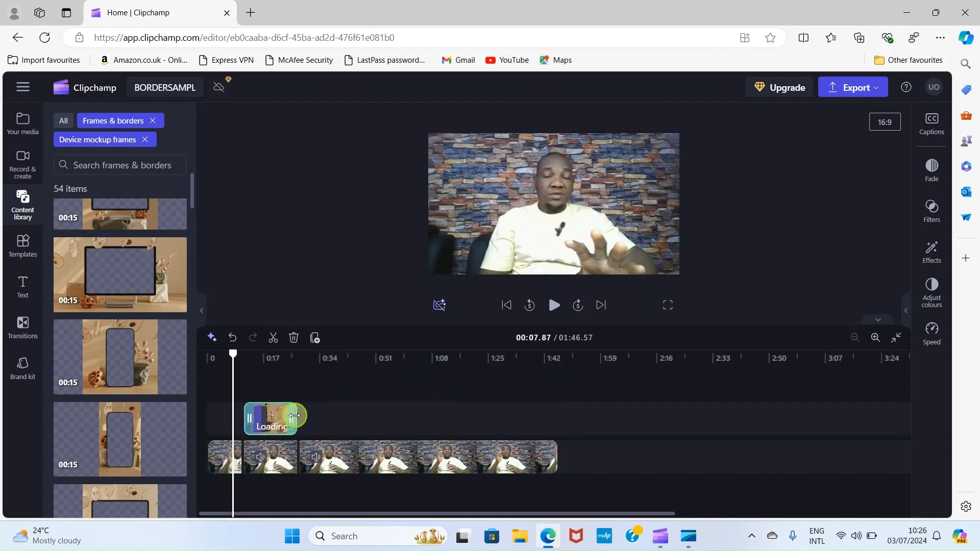
click(265, 461)
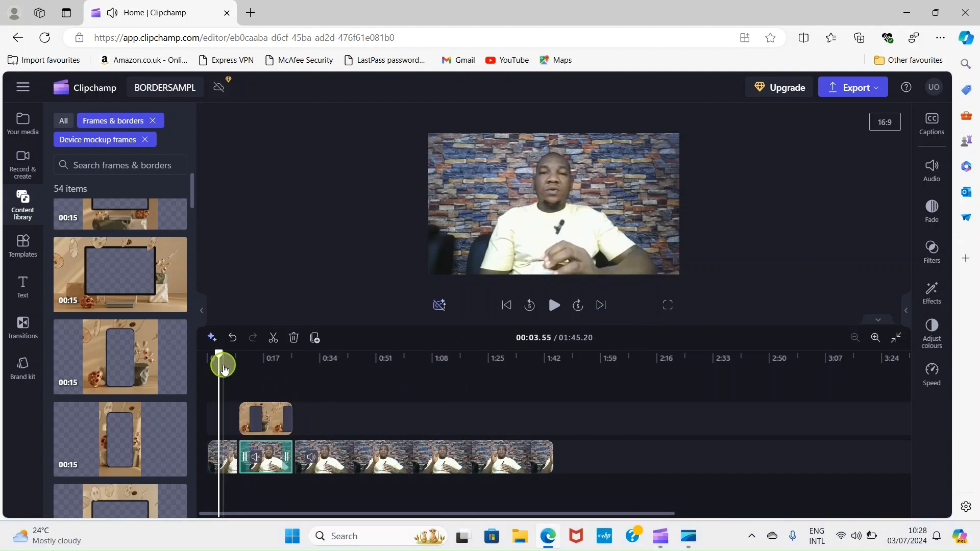
Step: Play the video from just before the middle segment and check how the phone mockup frame looks over it
click(223, 357)
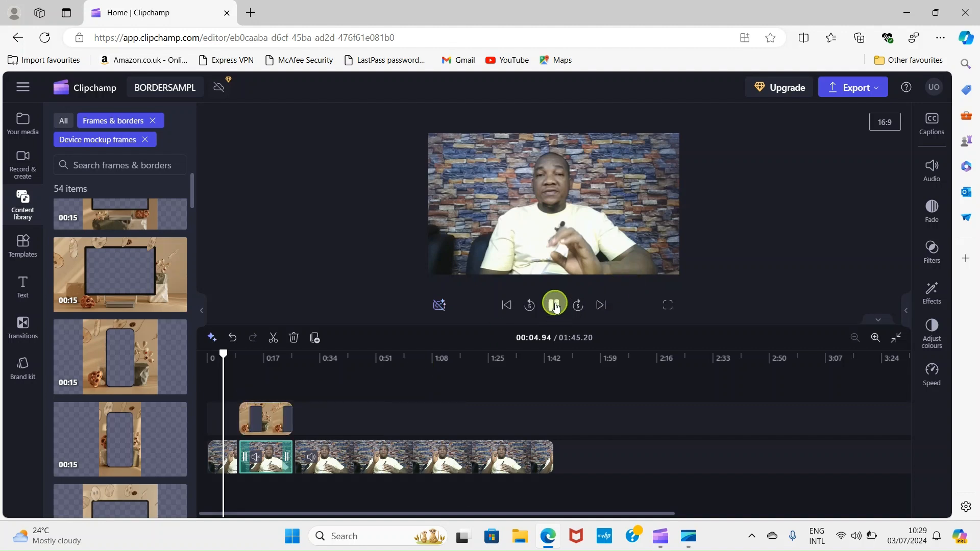
click(556, 306)
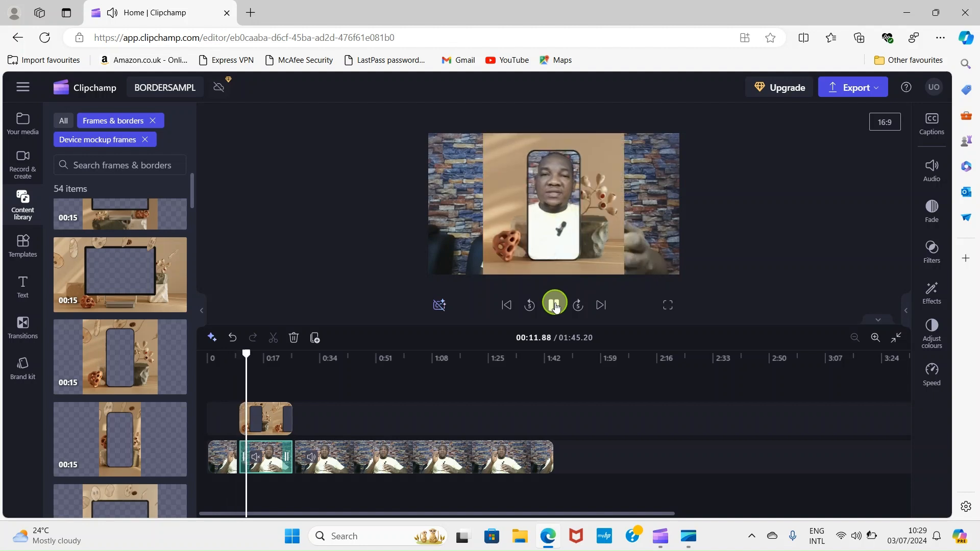
click(555, 306)
click(567, 191)
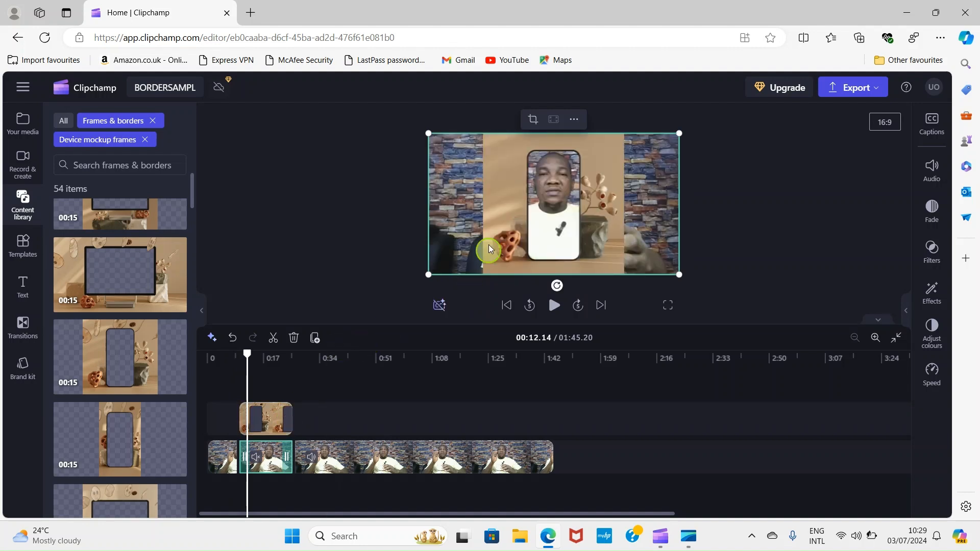
click(550, 210)
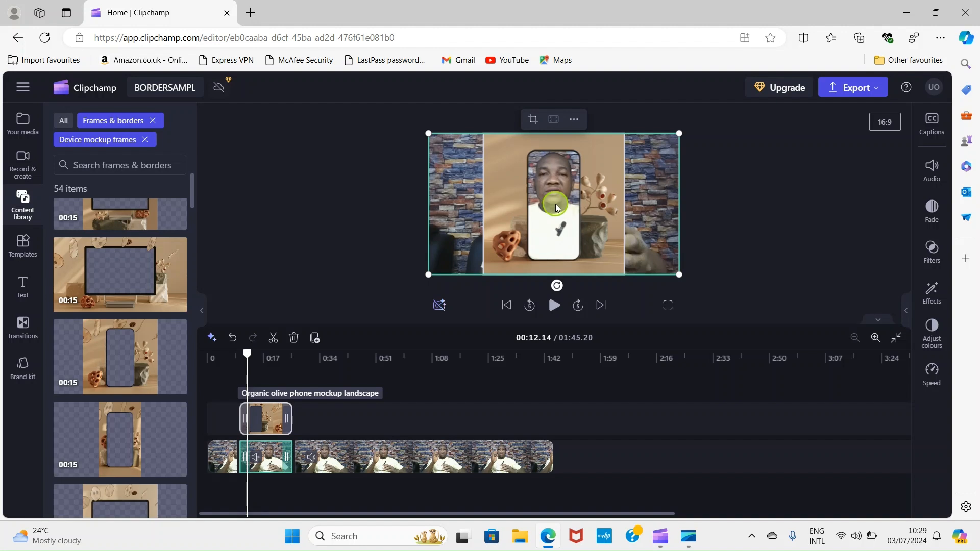
click(397, 393)
Step: Collapse the content library and export the video in 1080p quality
click(203, 312)
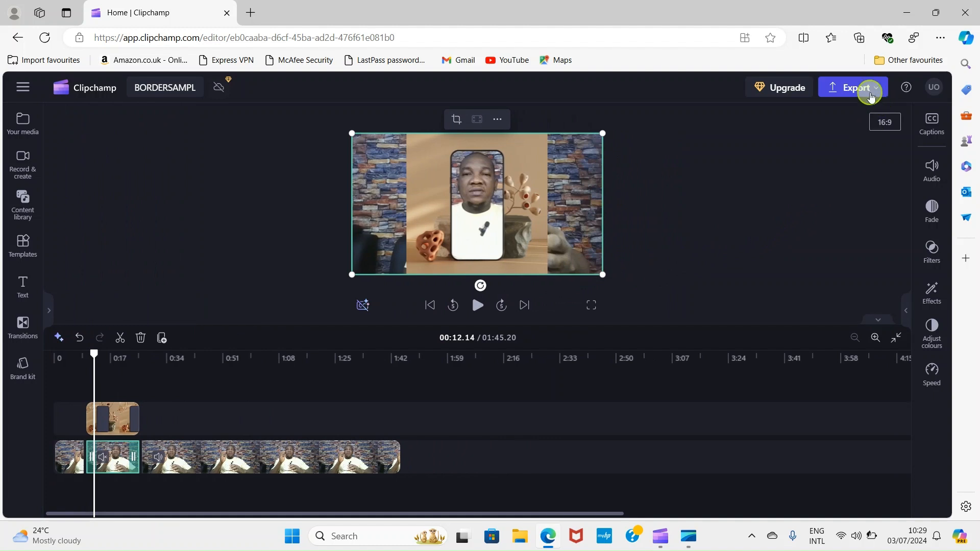
click(870, 87)
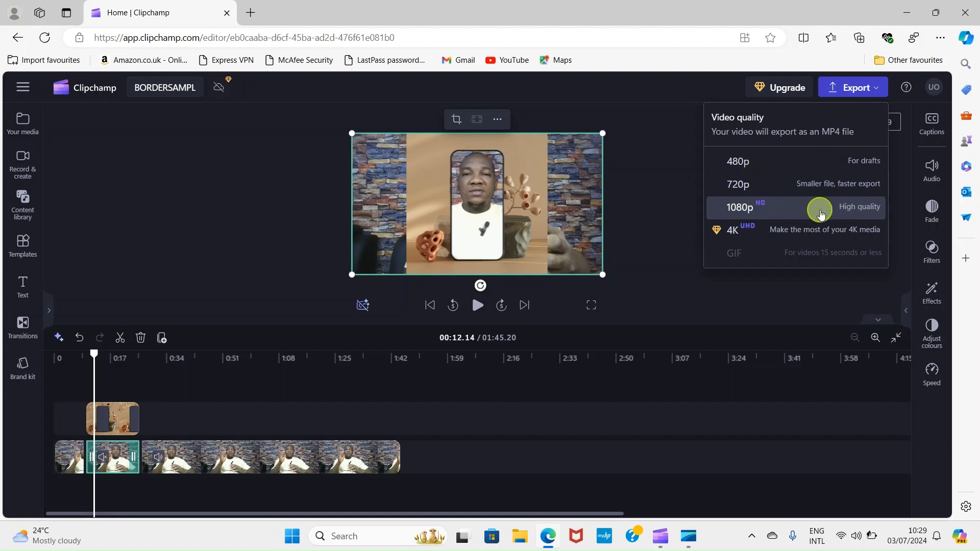
click(748, 208)
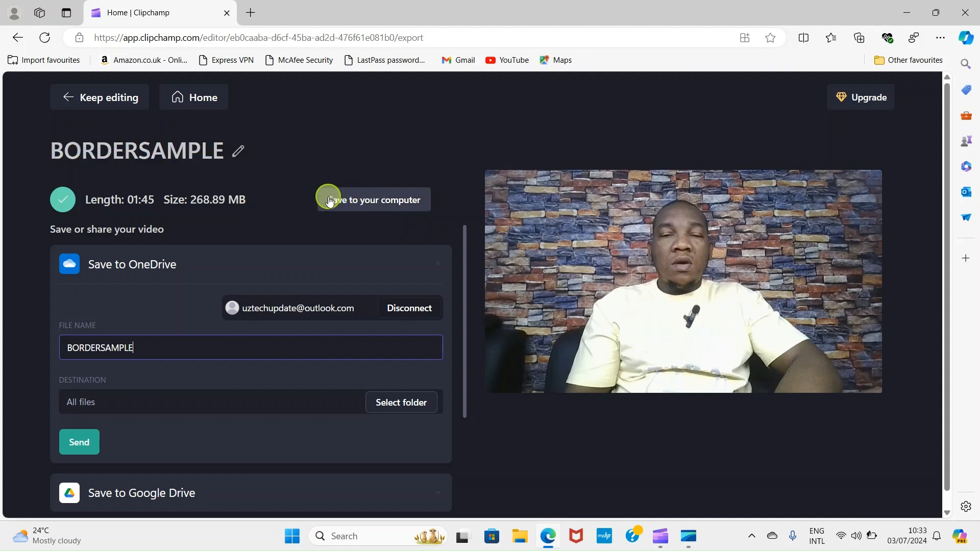
Step: Save the exported MP4 video to the computer's Documents folder, removing "Made with Clipchamp" from the BORDERSAMPLE file name
click(399, 202)
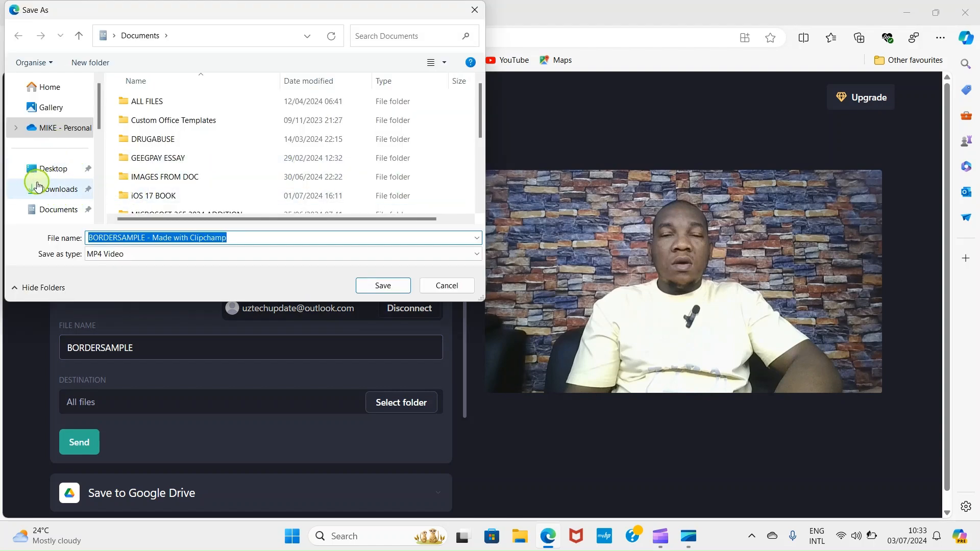
click(384, 286)
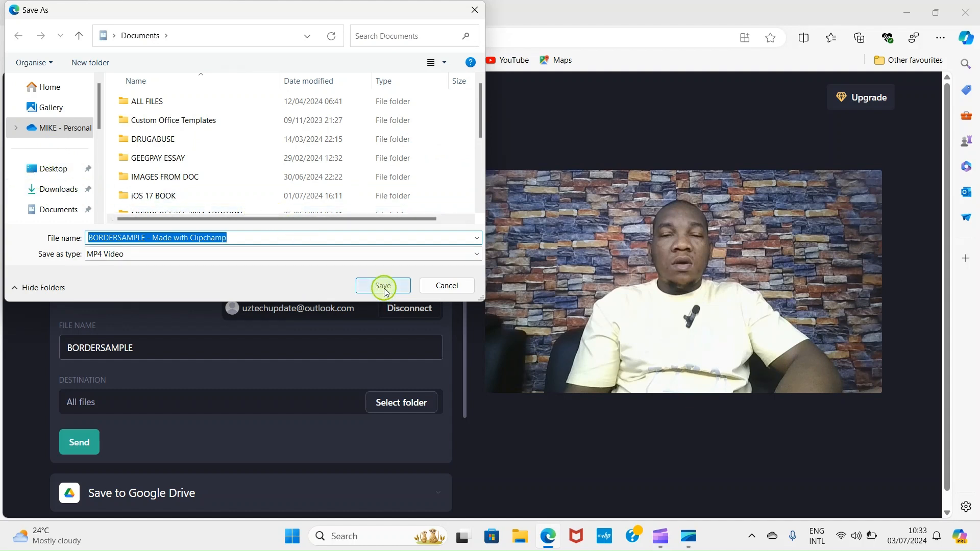
click(243, 236)
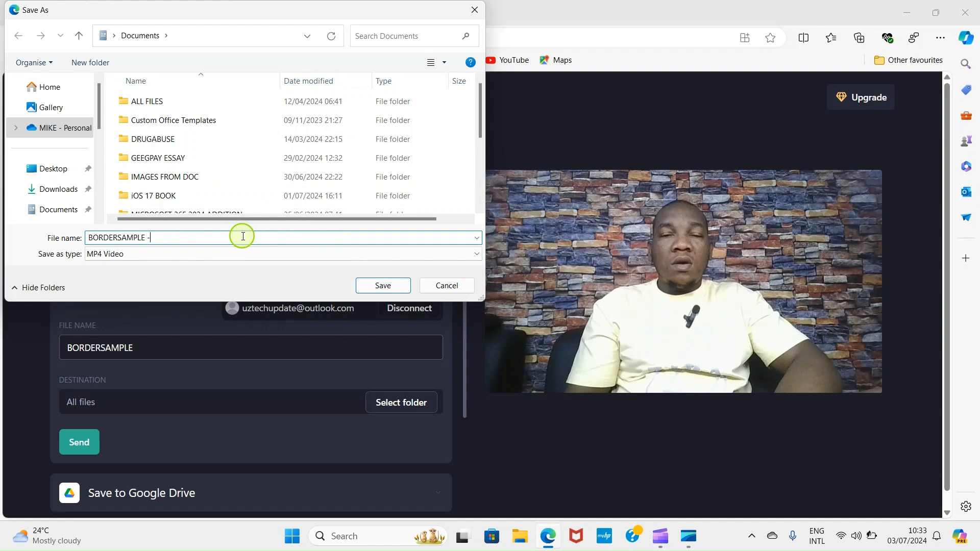
click(376, 285)
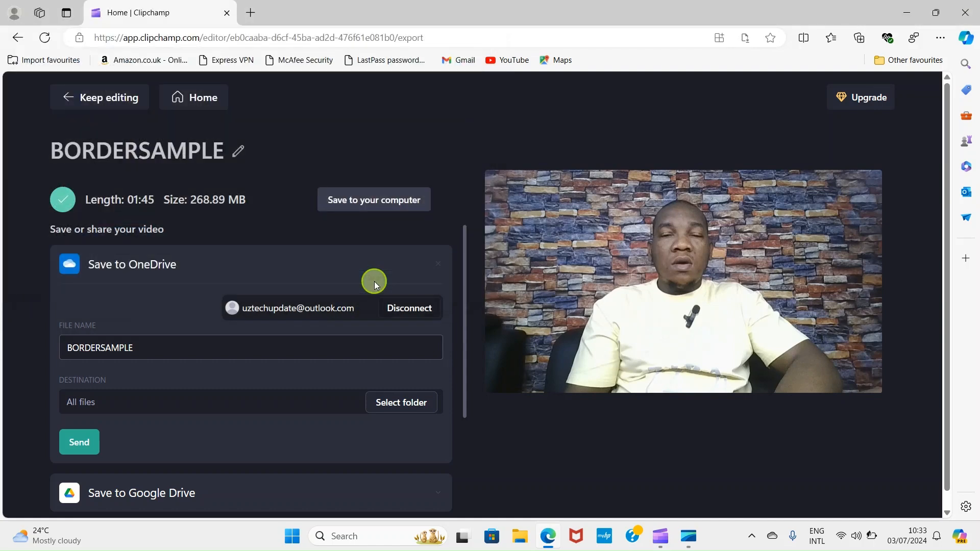